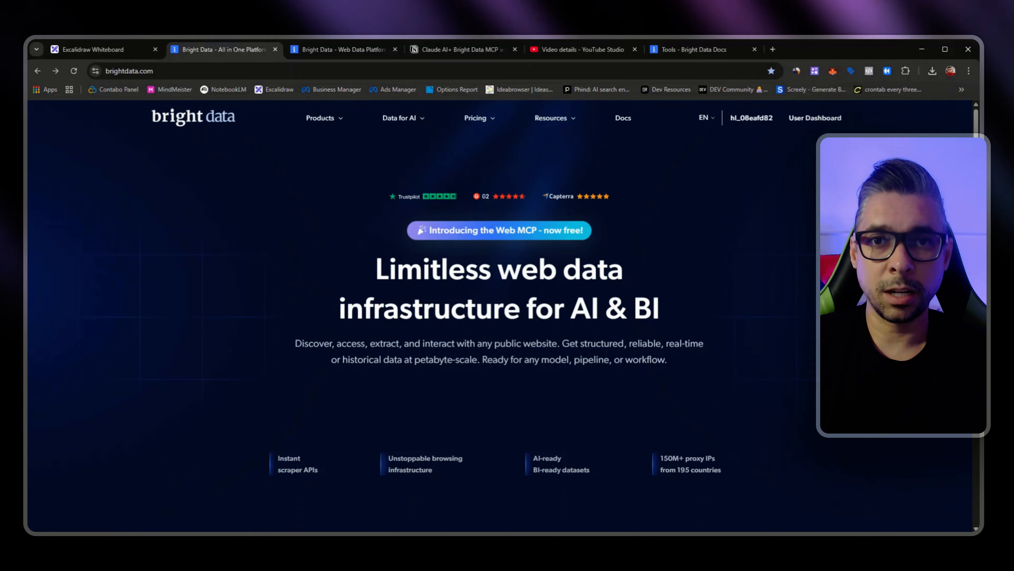
Step: Switch to the Bright Data control panel and look over the Home and Proxies & Scraping pages
{"action": "mouse_move", "coordinate": [421, 125]}
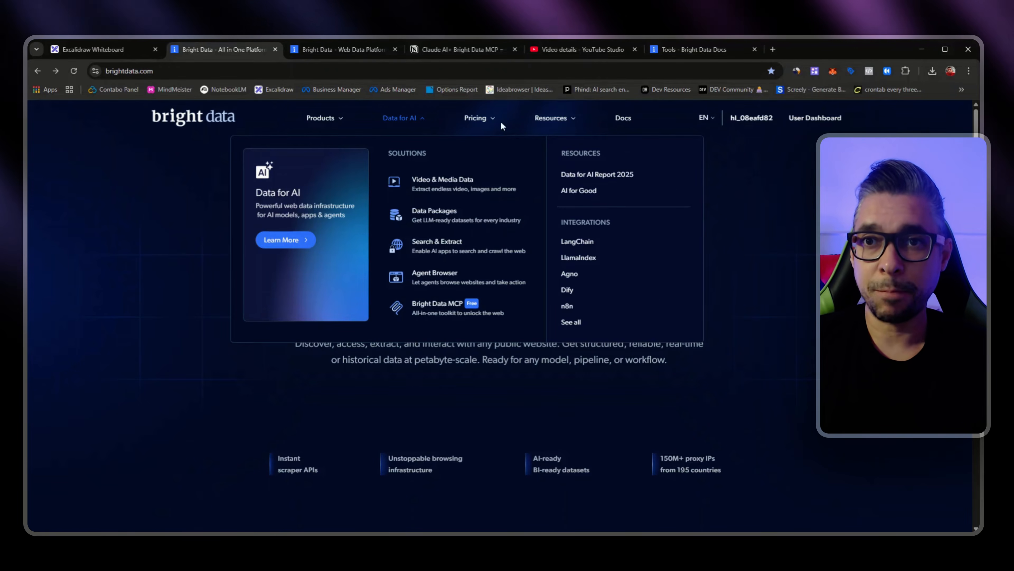
{"action": "left_click", "coordinate": [326, 49]}
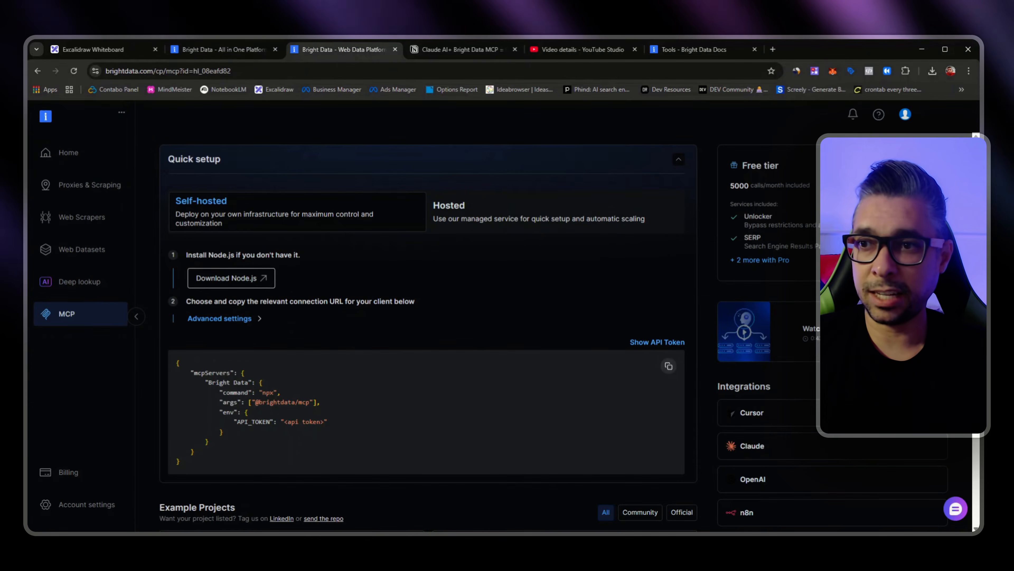
{"action": "left_click", "coordinate": [63, 153]}
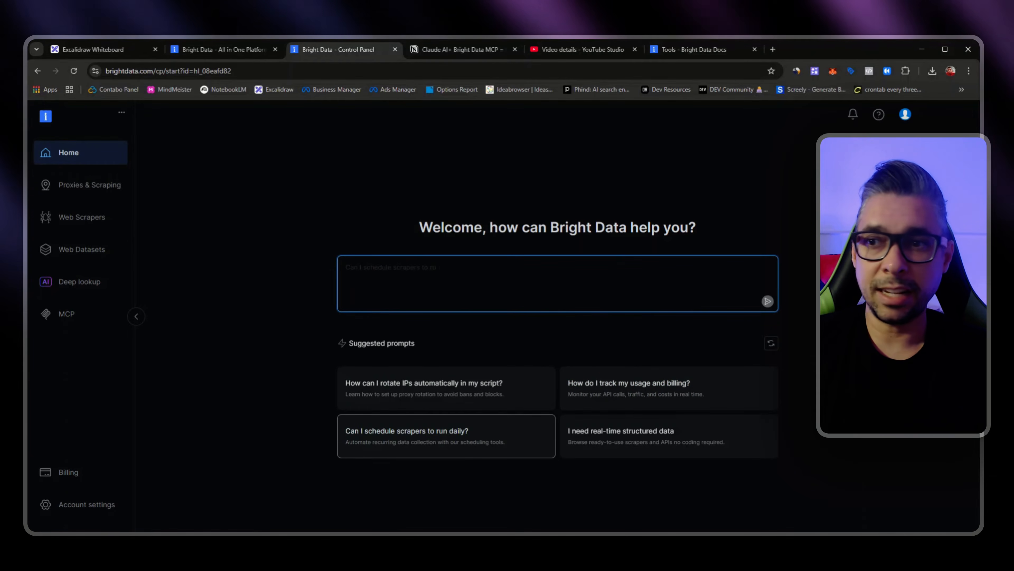
{"action": "left_click", "coordinate": [96, 188]}
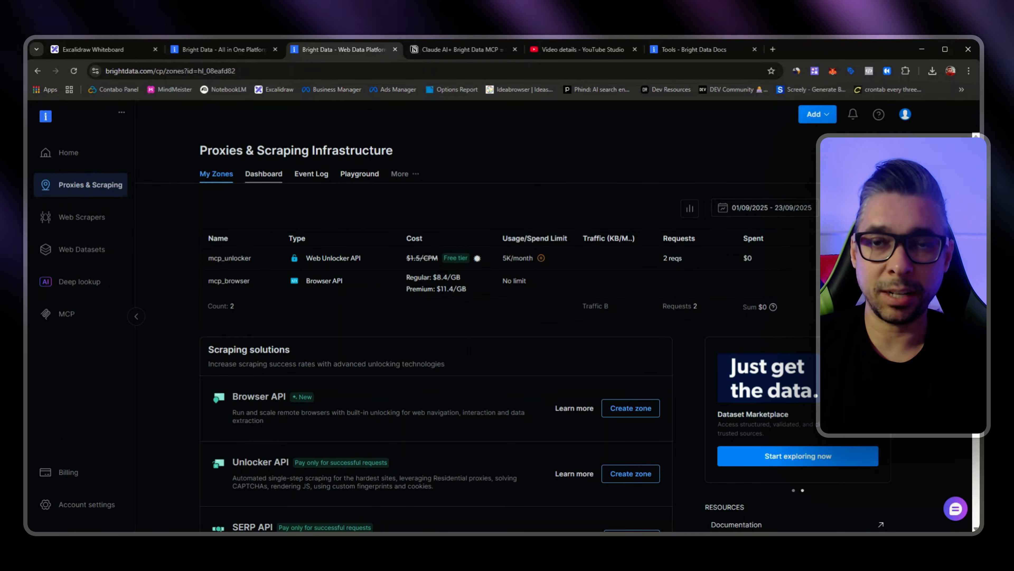
Step: Browse the Web Scrapers Library, viewing the E-commerce, Marketplace and Real-estate categories
{"action": "left_click", "coordinate": [94, 225]}
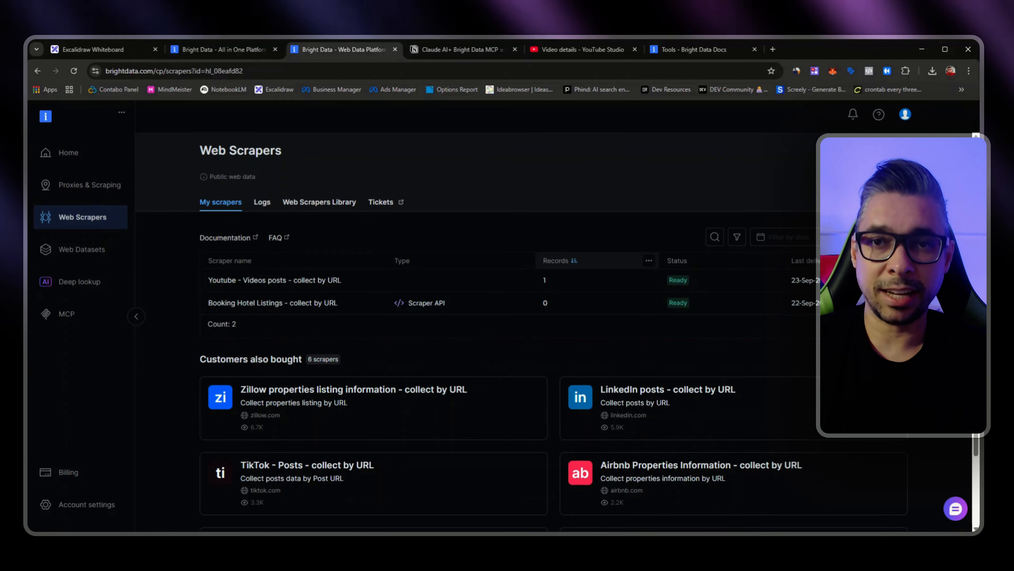
{"action": "left_click", "coordinate": [328, 202]}
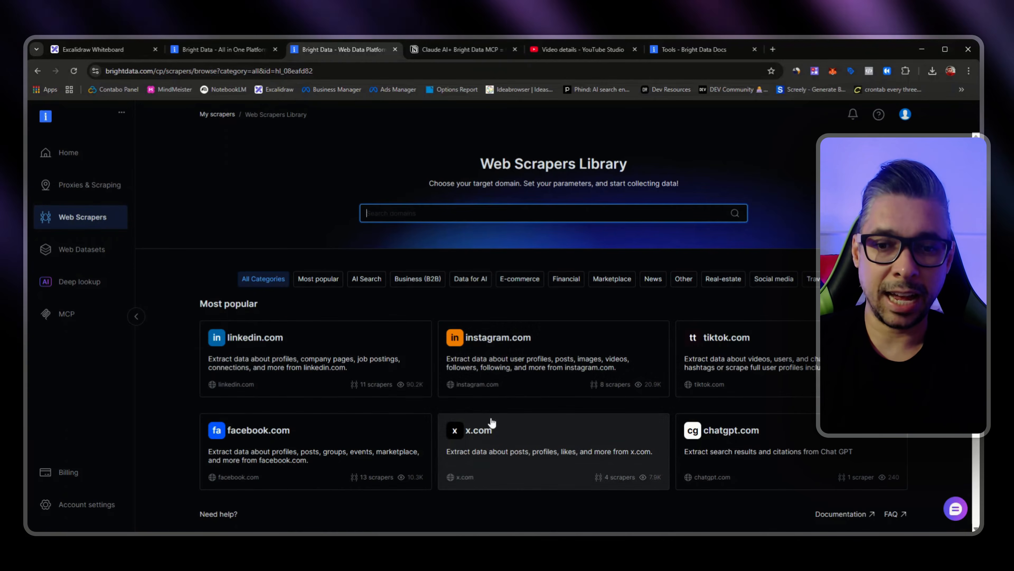
{"action": "scroll", "coordinate": [535, 447], "scroll_direction": "down", "scroll_amount": 1}
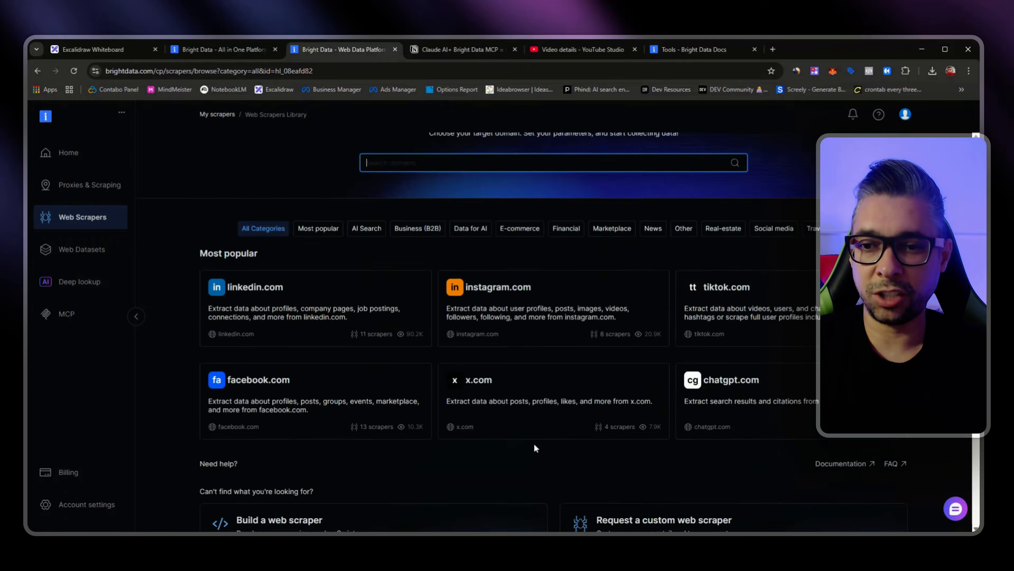
{"action": "scroll", "coordinate": [535, 446], "scroll_direction": "down", "scroll_amount": 3}
{"action": "scroll", "coordinate": [504, 418], "scroll_direction": "up", "scroll_amount": 4}
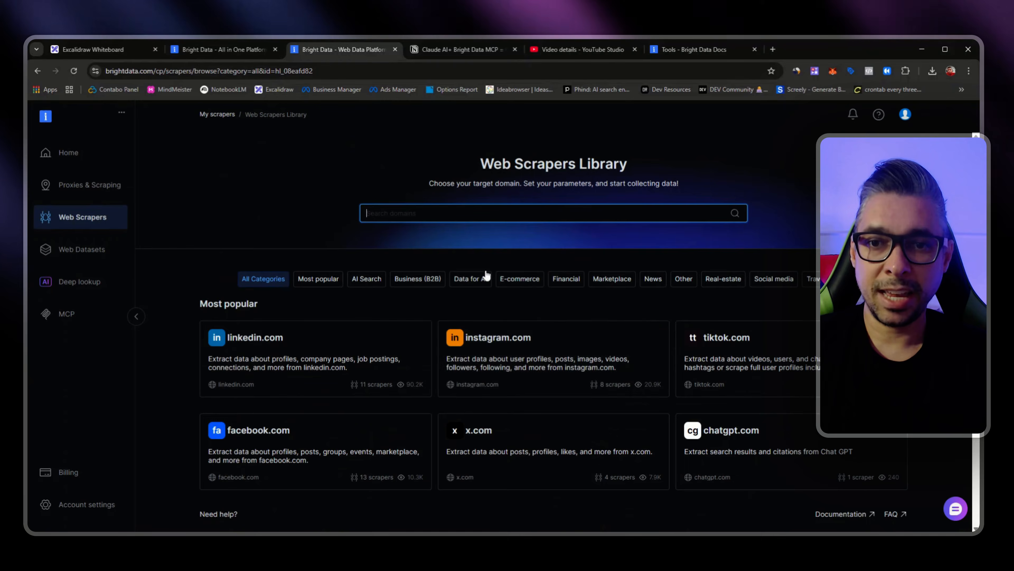
{"action": "left_click", "coordinate": [515, 279]}
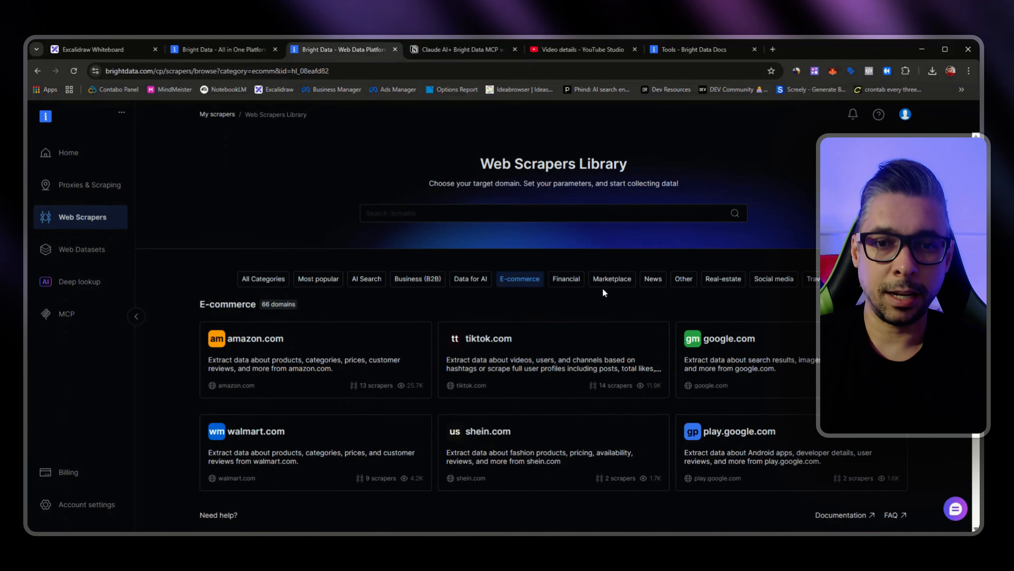
{"action": "left_click", "coordinate": [608, 281]}
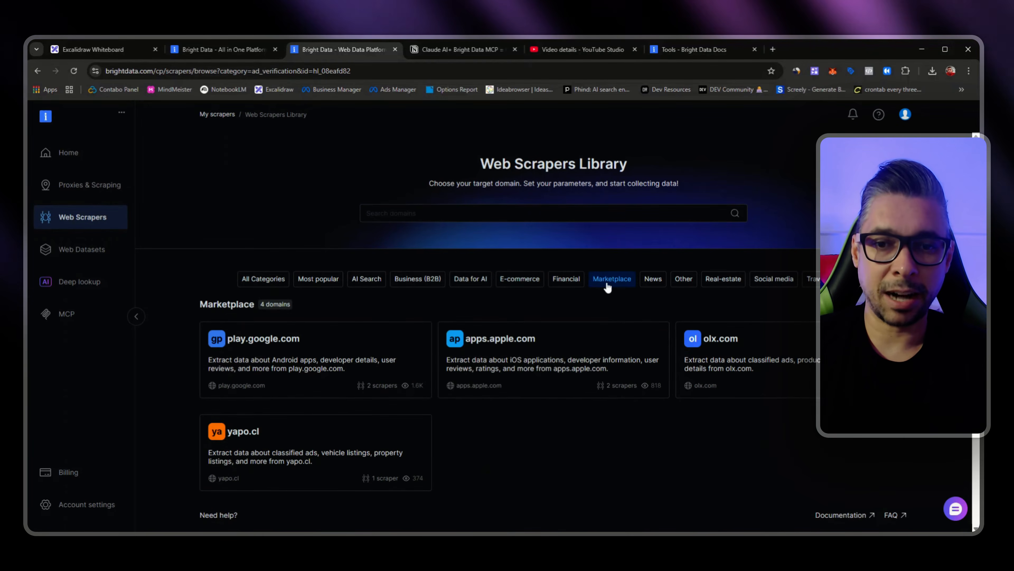
{"action": "left_click", "coordinate": [712, 283]}
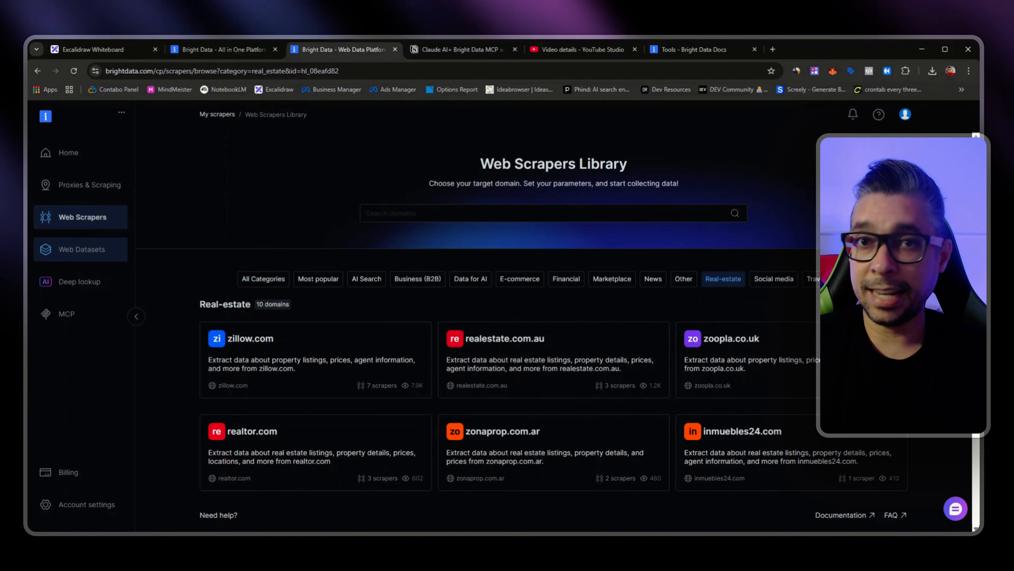
Step: Look through the most popular and most recent datasets in the Web Datasets marketplace
{"action": "left_click", "coordinate": [54, 257]}
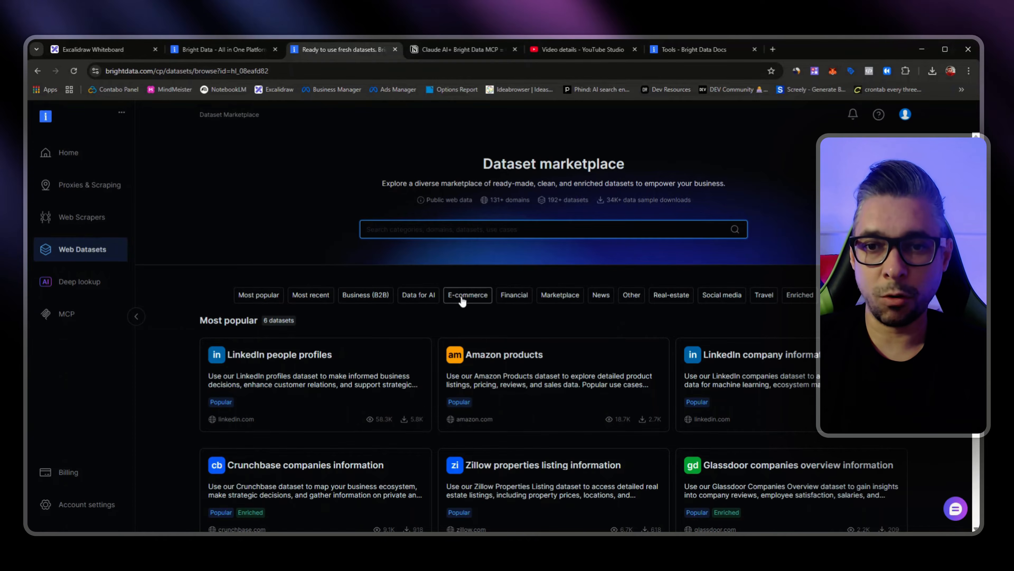
{"action": "scroll", "coordinate": [536, 398], "scroll_direction": "down", "scroll_amount": 3}
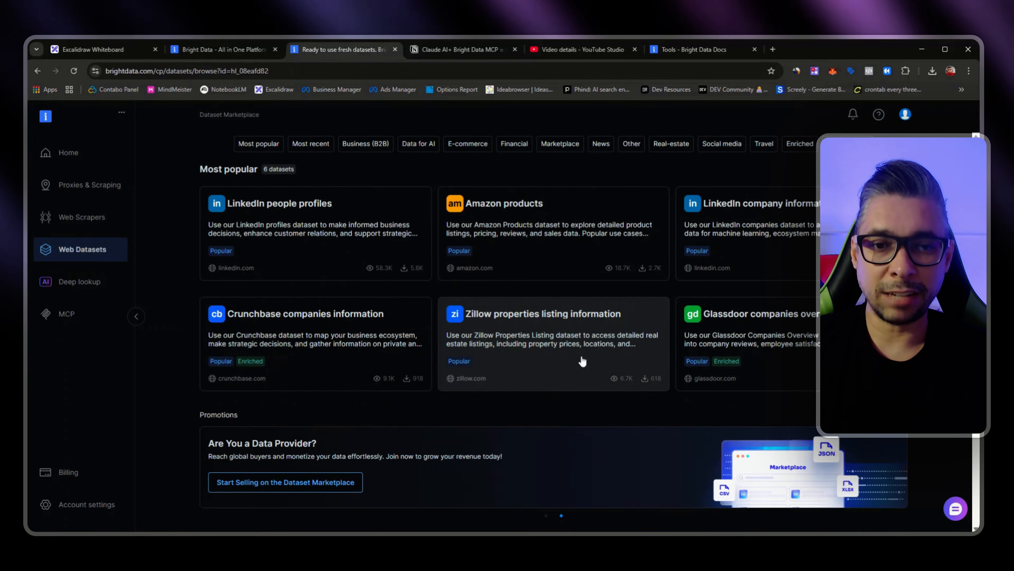
{"action": "scroll", "coordinate": [559, 372], "scroll_direction": "down", "scroll_amount": 4}
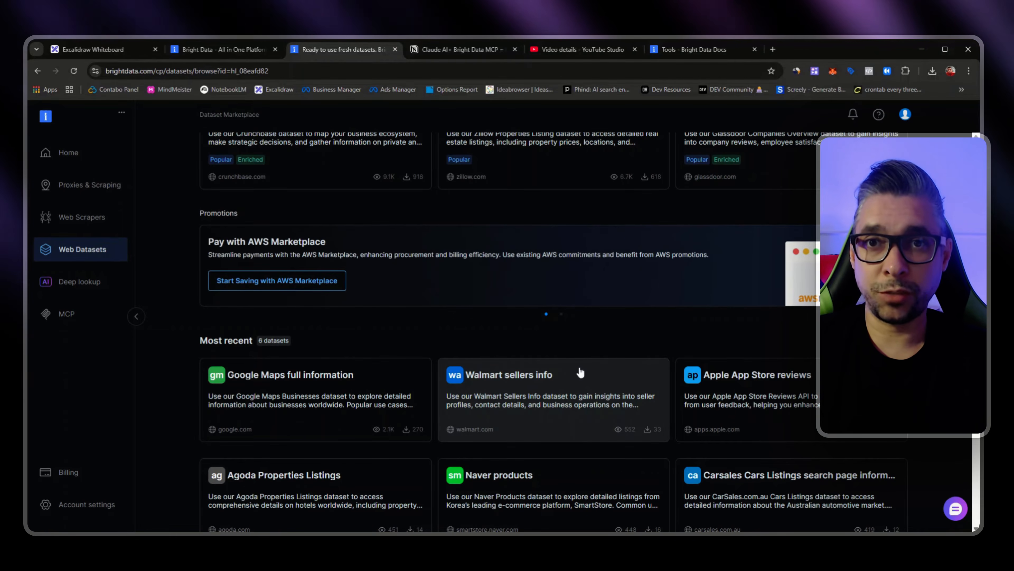
Step: Show the Hosted connection options in the MCP quick setup
{"action": "left_click", "coordinate": [75, 316]}
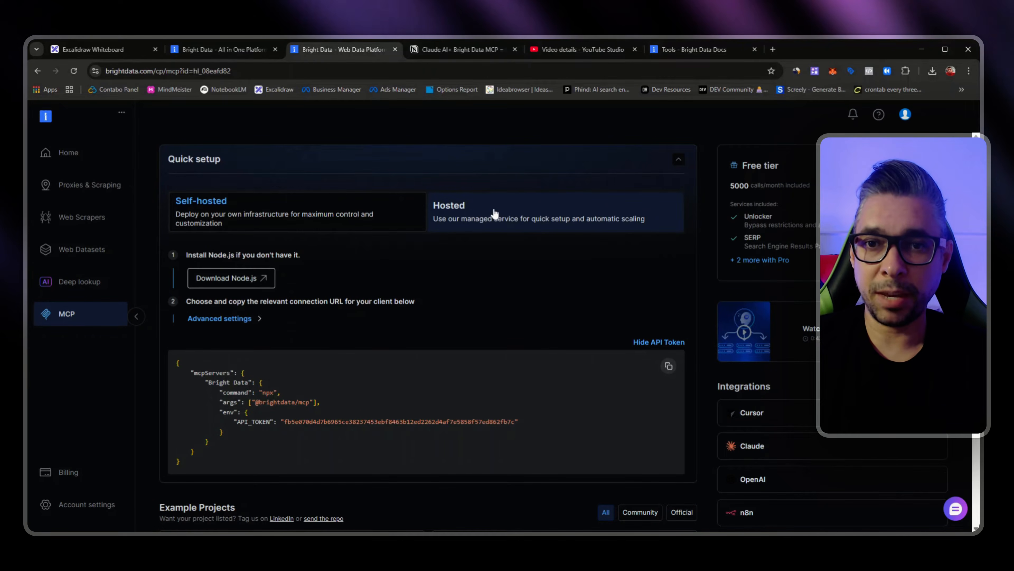
{"action": "left_click", "coordinate": [494, 214]}
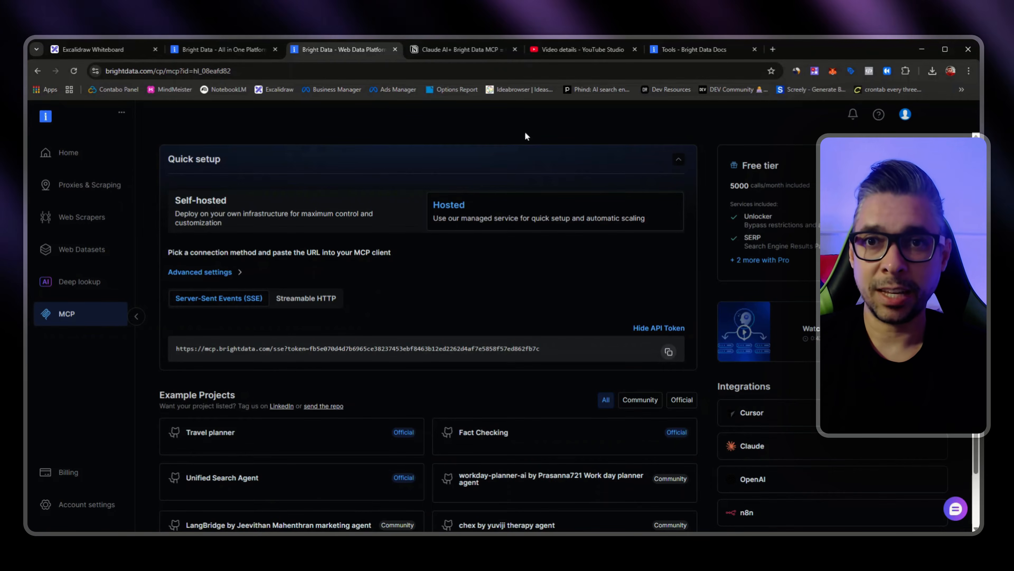
Step: Switch to the Notion setup guide and read its OpenAI Platform note about the beta MCP Connector for Pro and Plus accounts
{"action": "left_click", "coordinate": [459, 57]}
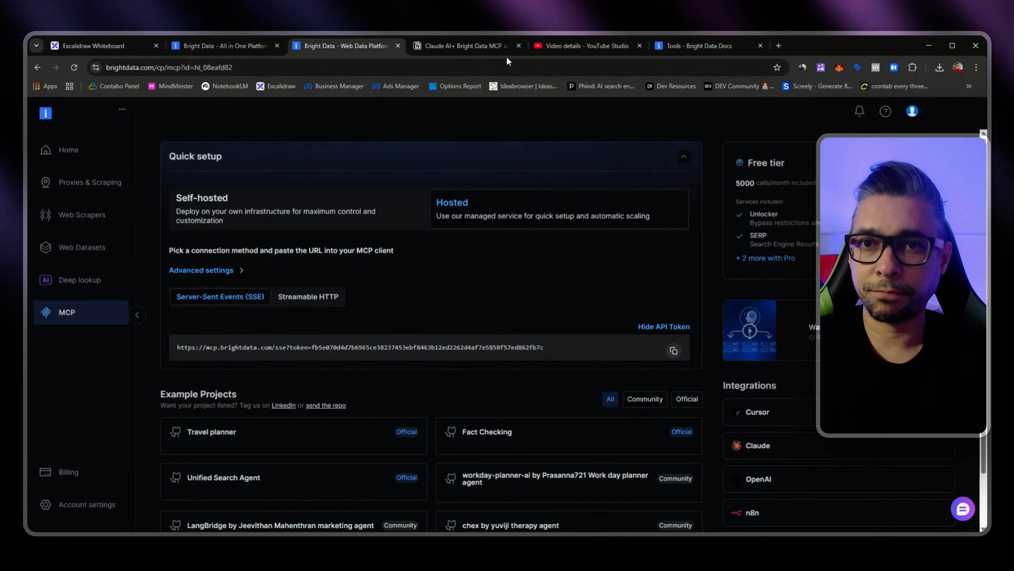
{"action": "left_click", "coordinate": [481, 54]}
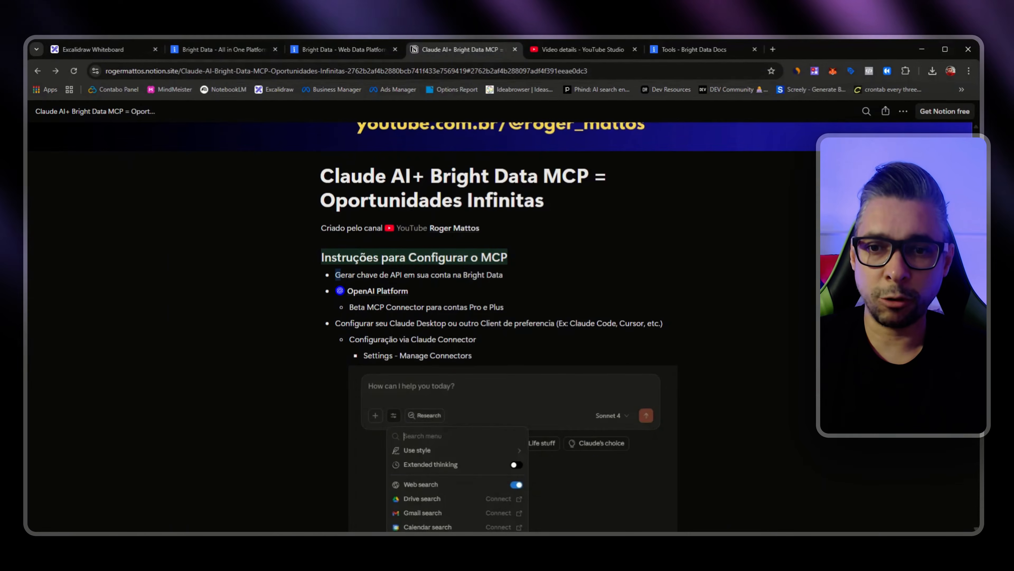
{"action": "scroll", "coordinate": [511, 400], "scroll_direction": "down", "scroll_amount": 1}
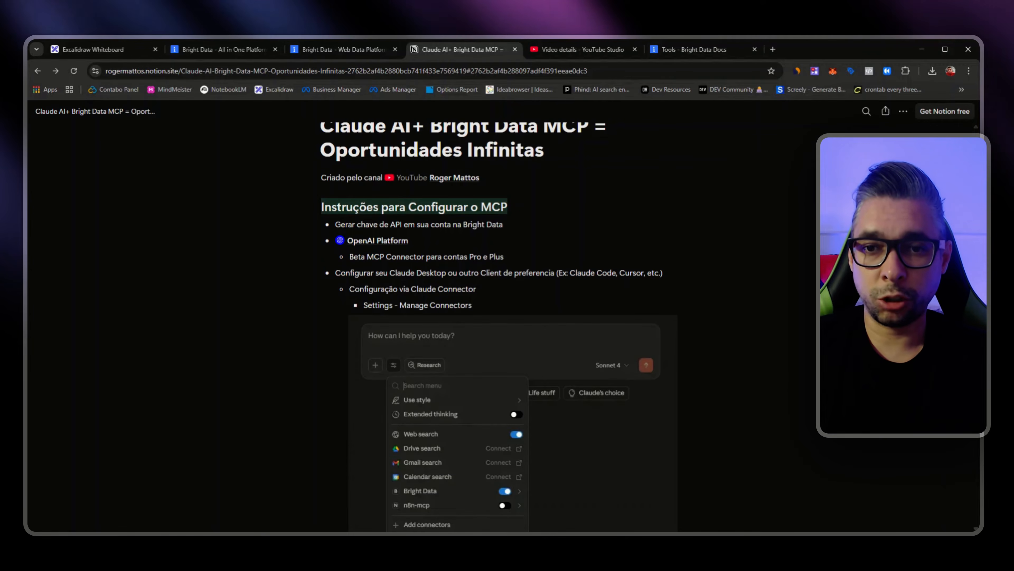
{"action": "left_click_drag", "start_coordinate": [504, 257], "coordinate": [361, 256]}
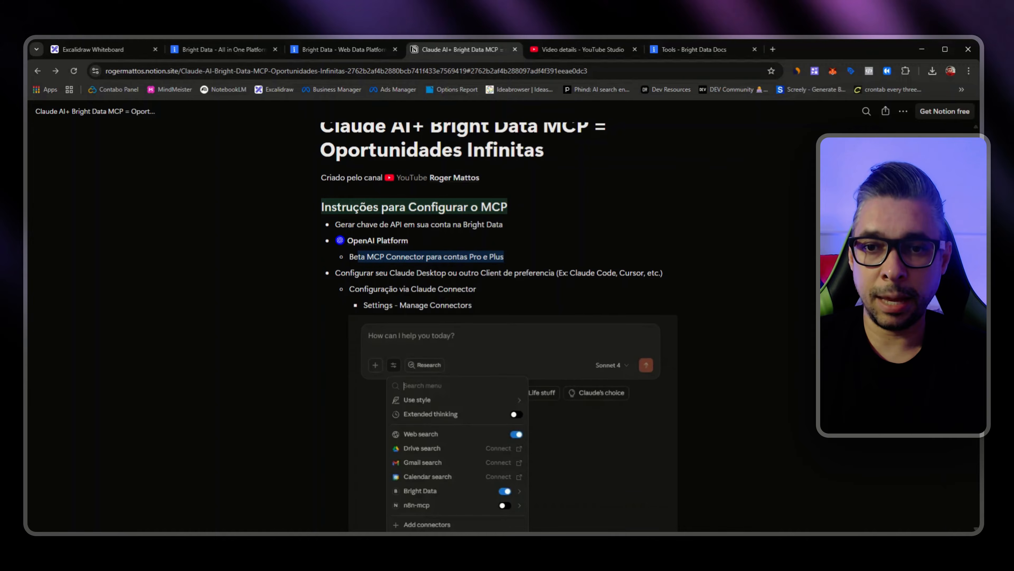
{"action": "left_click", "coordinate": [356, 257]}
{"action": "double_click", "coordinate": [356, 257]}
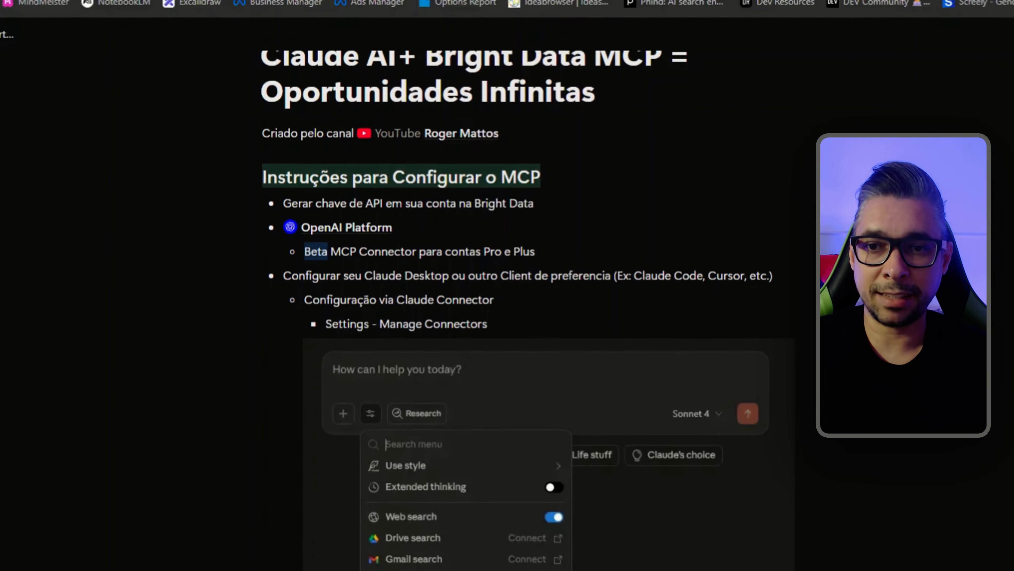
{"action": "mouse_move", "coordinate": [340, 239]}
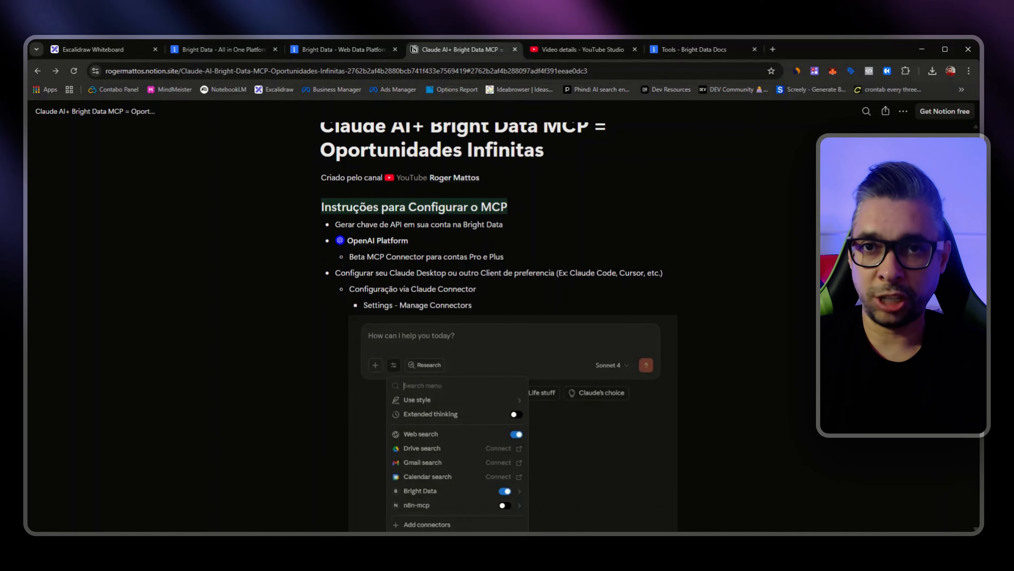
{"action": "left_click_drag", "start_coordinate": [504, 257], "coordinate": [487, 258]}
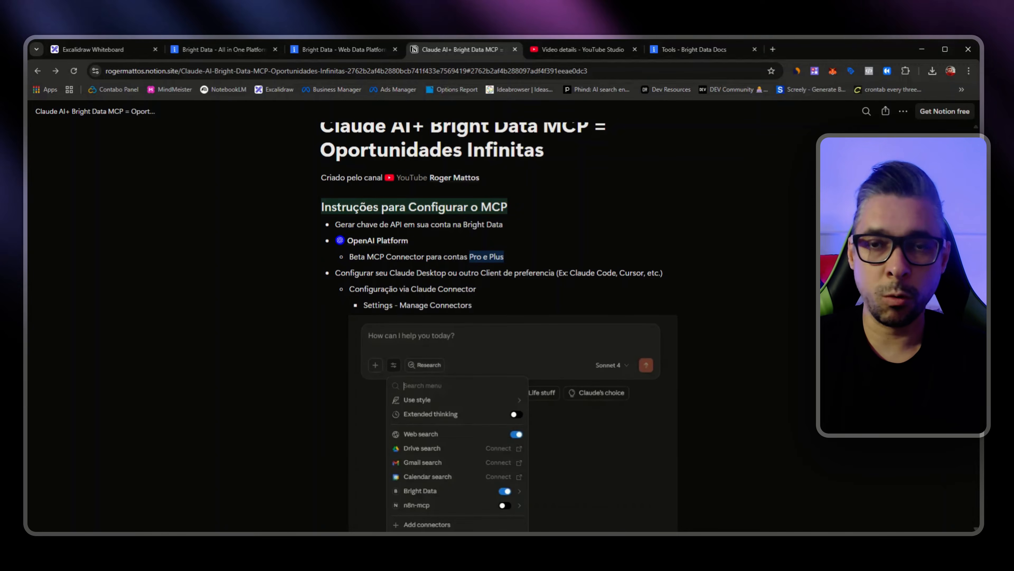
{"action": "left_click_drag", "start_coordinate": [354, 257], "coordinate": [406, 257]}
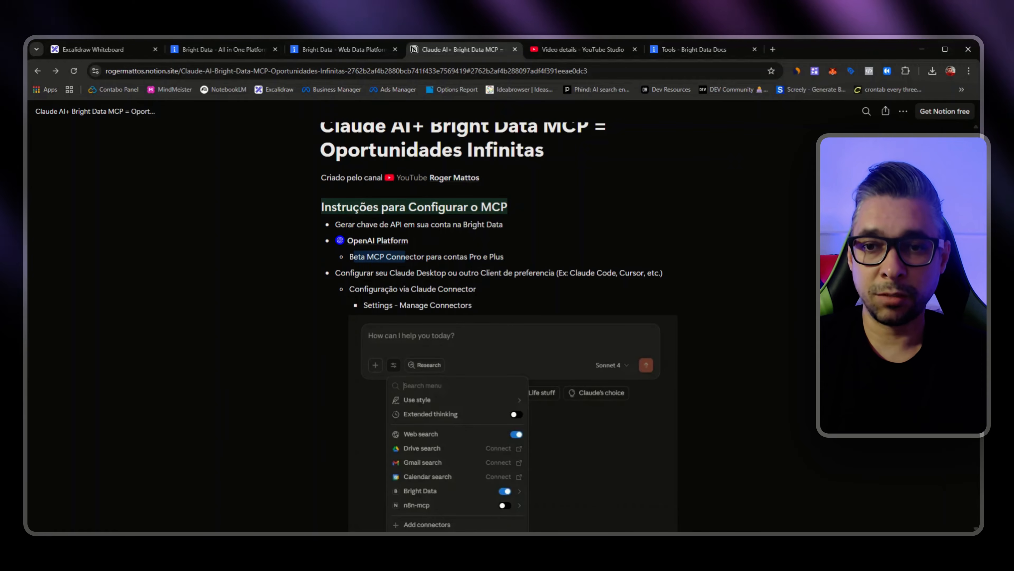
{"action": "left_click", "coordinate": [405, 257]}
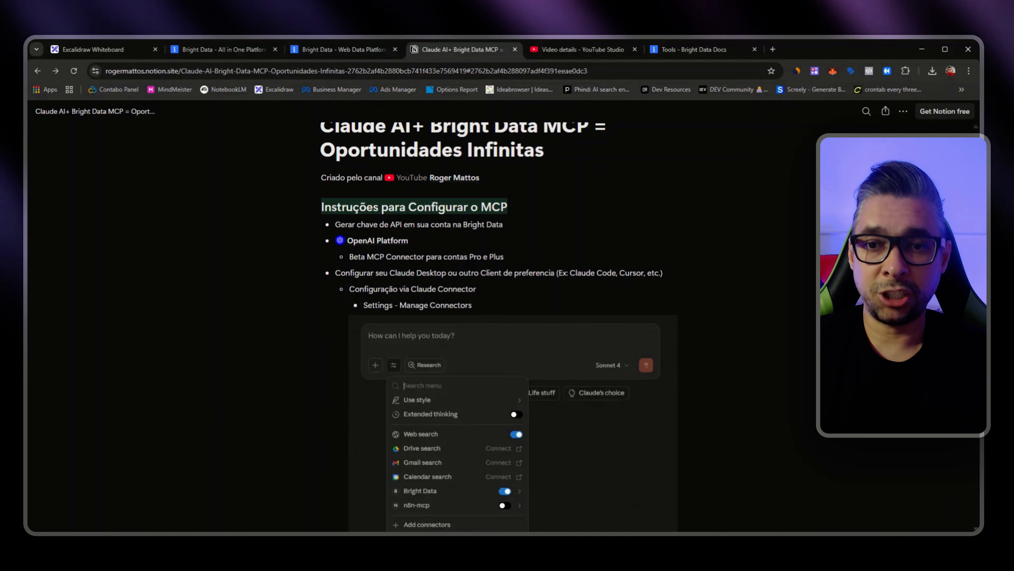
Step: Read the guide's section on configuring the MCP through the Claude Connector
{"action": "scroll", "coordinate": [476, 296], "scroll_direction": "down", "scroll_amount": 1}
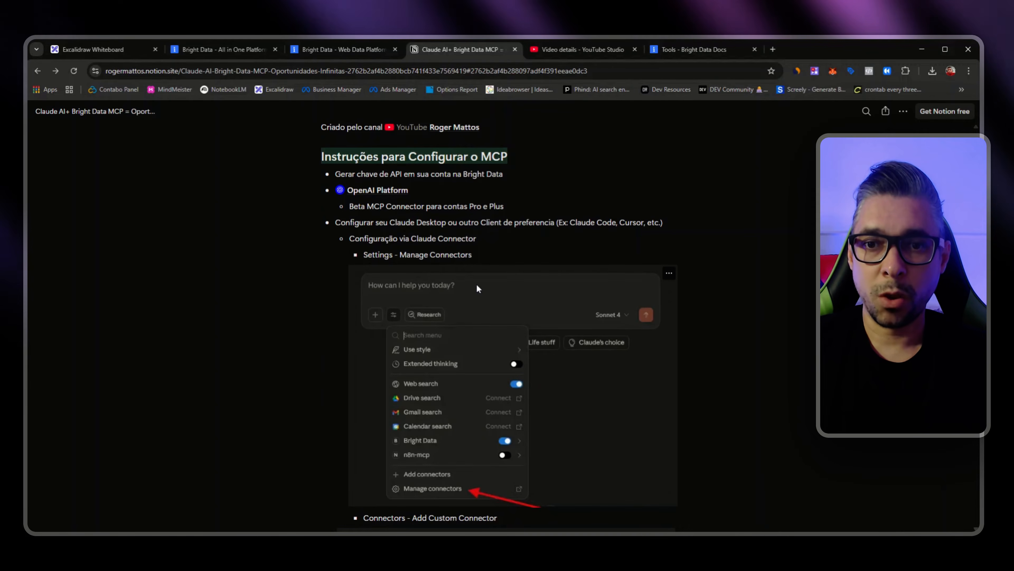
{"action": "left_click_drag", "start_coordinate": [477, 239], "coordinate": [412, 239]}
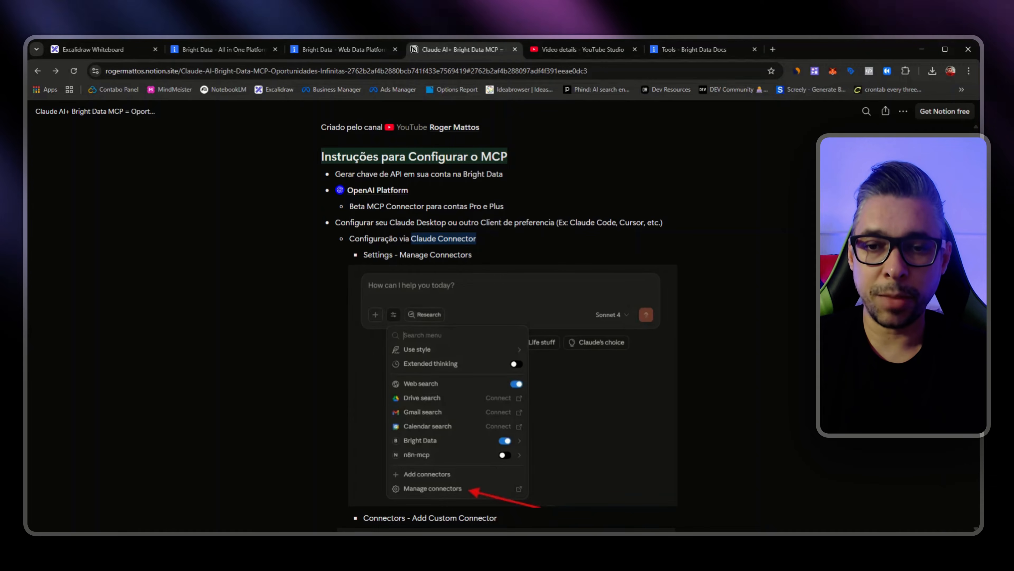
{"action": "left_click", "coordinate": [412, 239]}
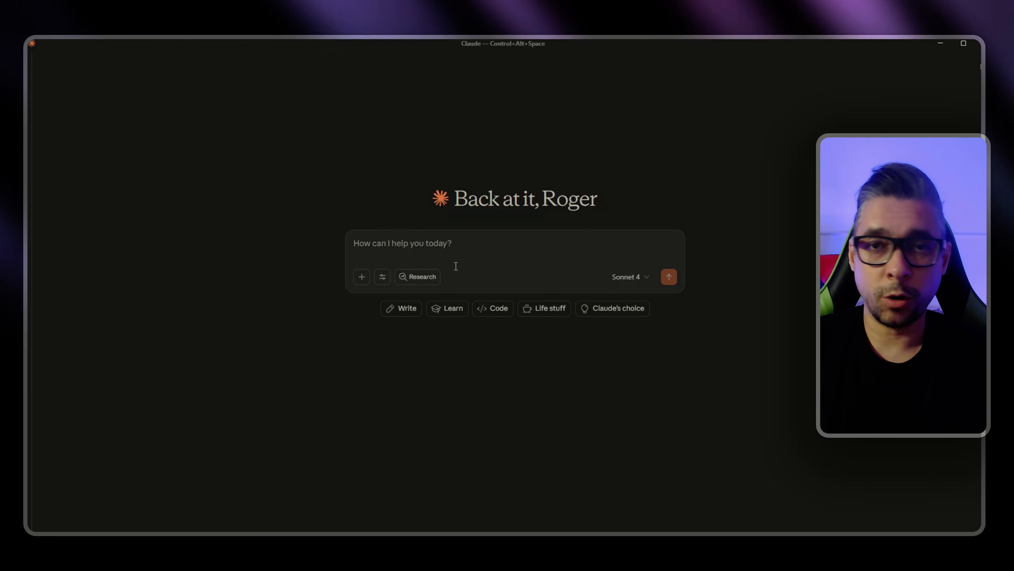
Step: In the Claude desktop app's connector settings, start a custom connector named MCP Bright Data
{"action": "left_click", "coordinate": [382, 278]}
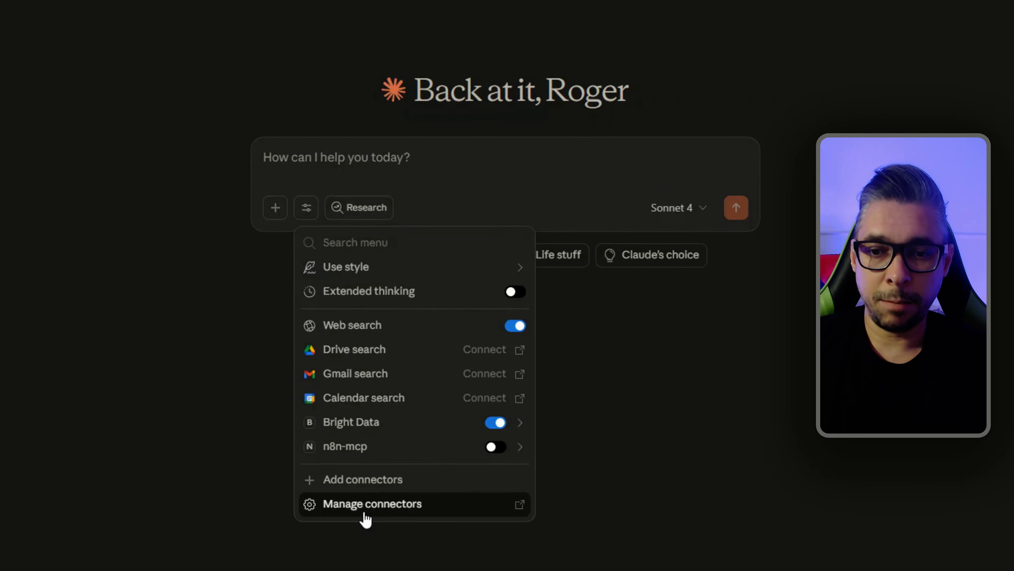
{"action": "left_click", "coordinate": [364, 514]}
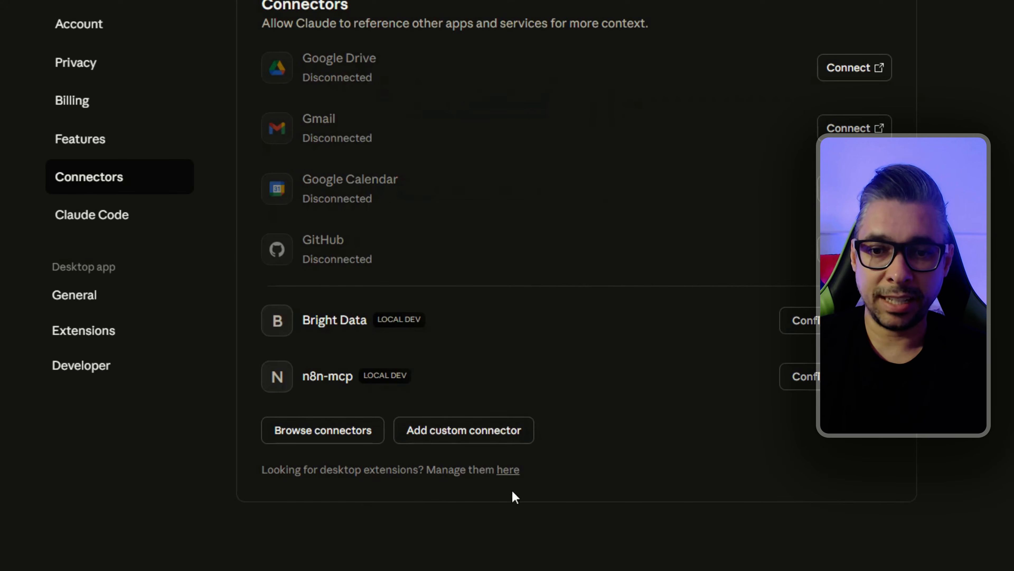
{"action": "left_click", "coordinate": [447, 438]}
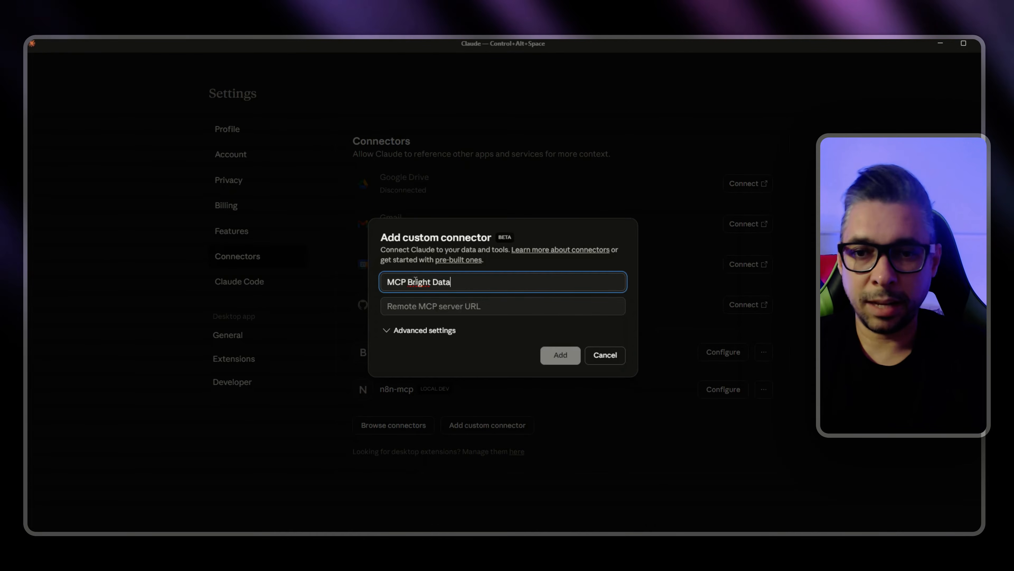
{"action": "left_click", "coordinate": [518, 309]}
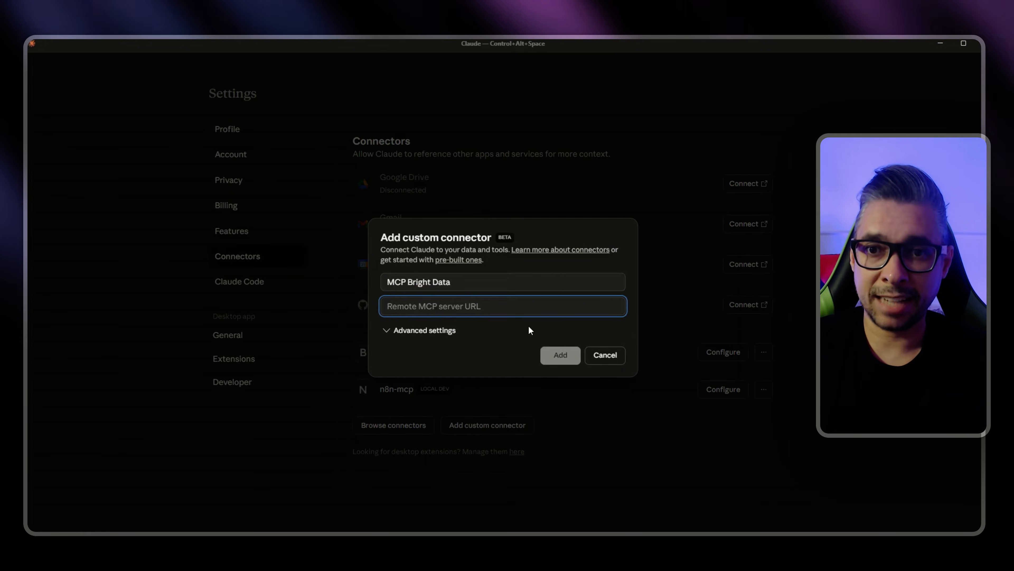
Step: Copy the Streamable HTTP connection URL from Bright Data's hosted setup and paste this token-bearing URL as Claude's remote MCP server URL
{"action": "key", "text": "alt+Tab"}
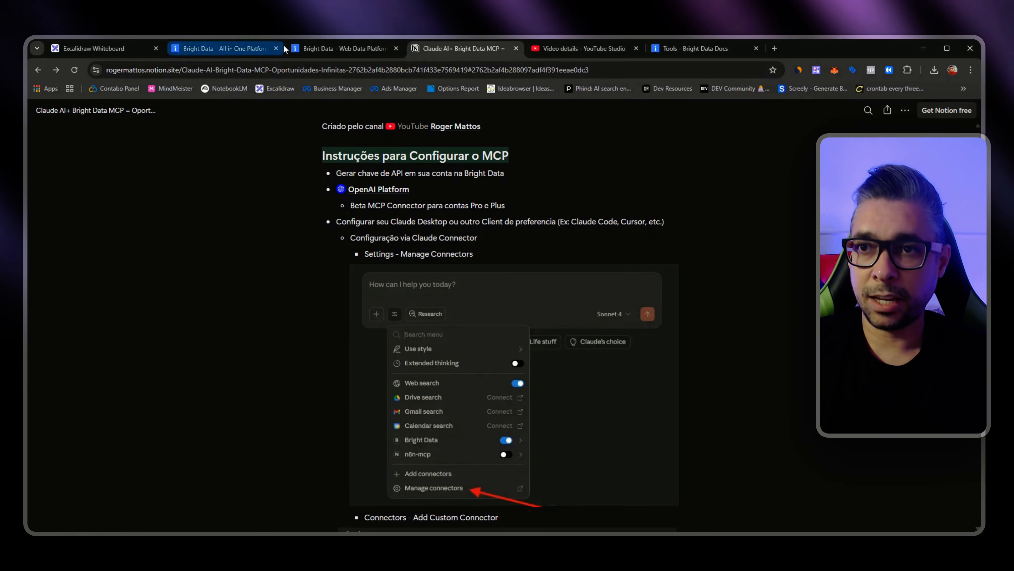
{"action": "left_click", "coordinate": [325, 47]}
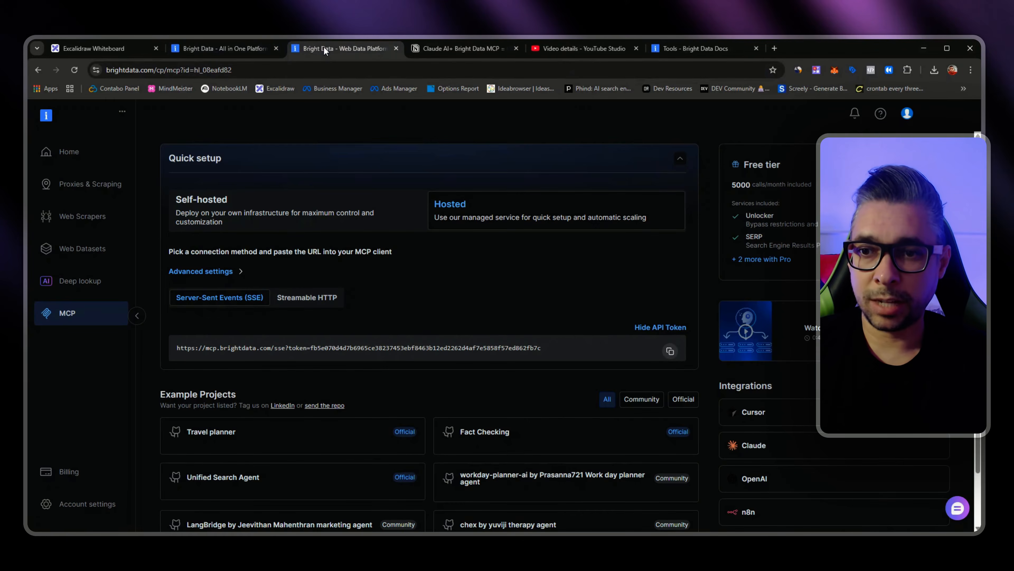
{"action": "left_click", "coordinate": [287, 297]}
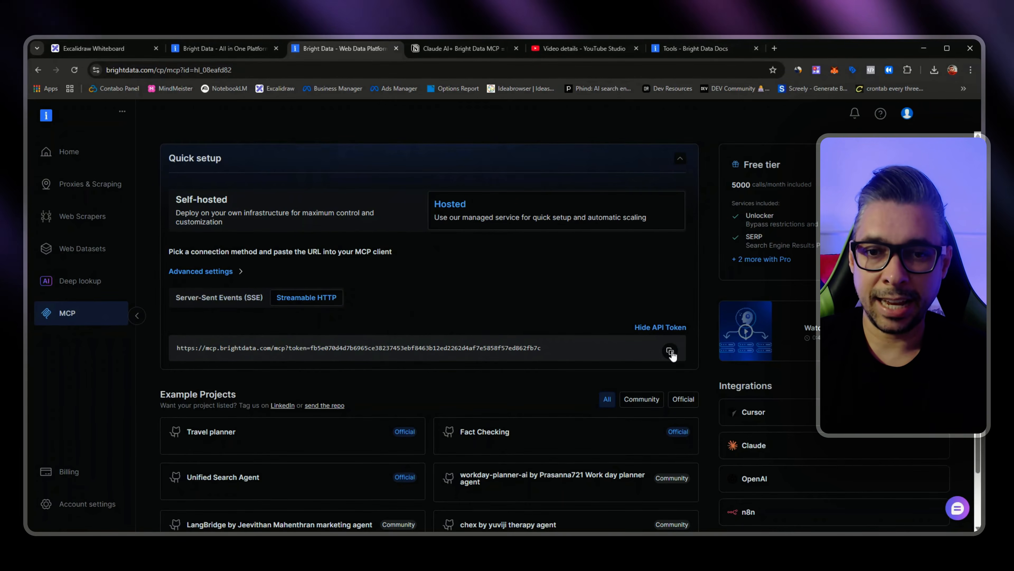
{"action": "left_click_drag", "start_coordinate": [542, 348], "coordinate": [311, 355]}
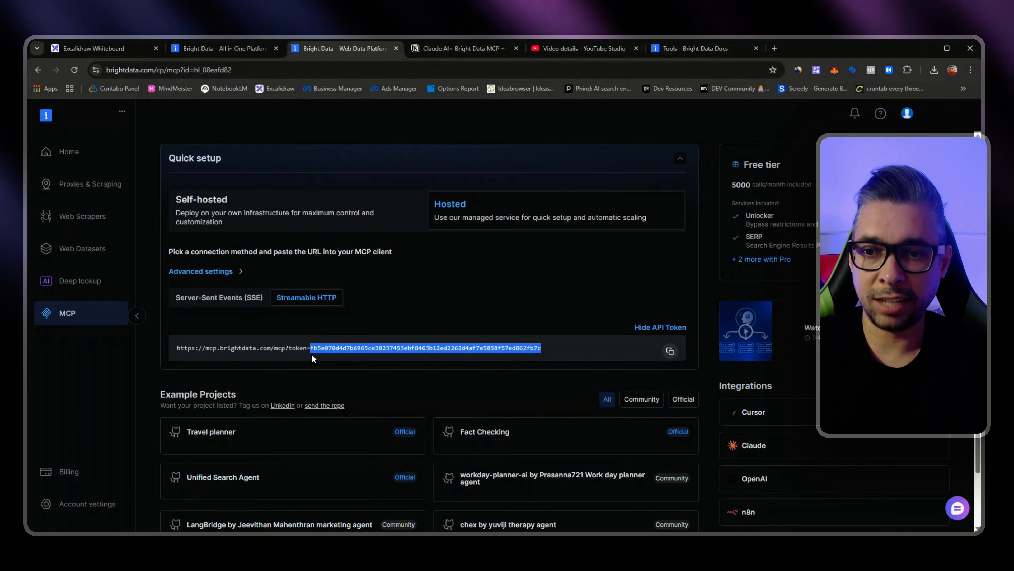
{"action": "left_click", "coordinate": [552, 342]}
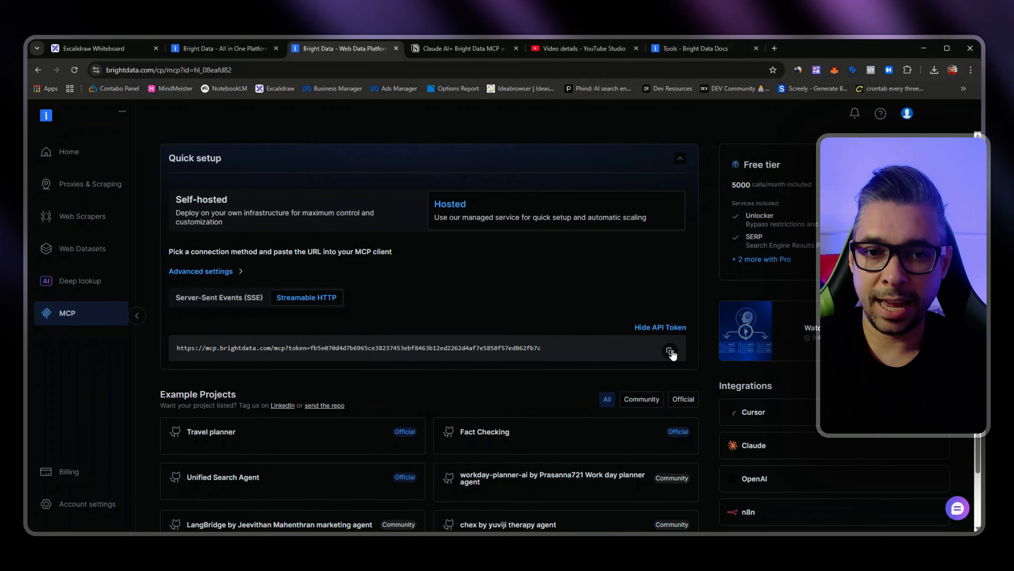
{"action": "left_click", "coordinate": [671, 352]}
{"action": "key", "text": "alt+Tab"}
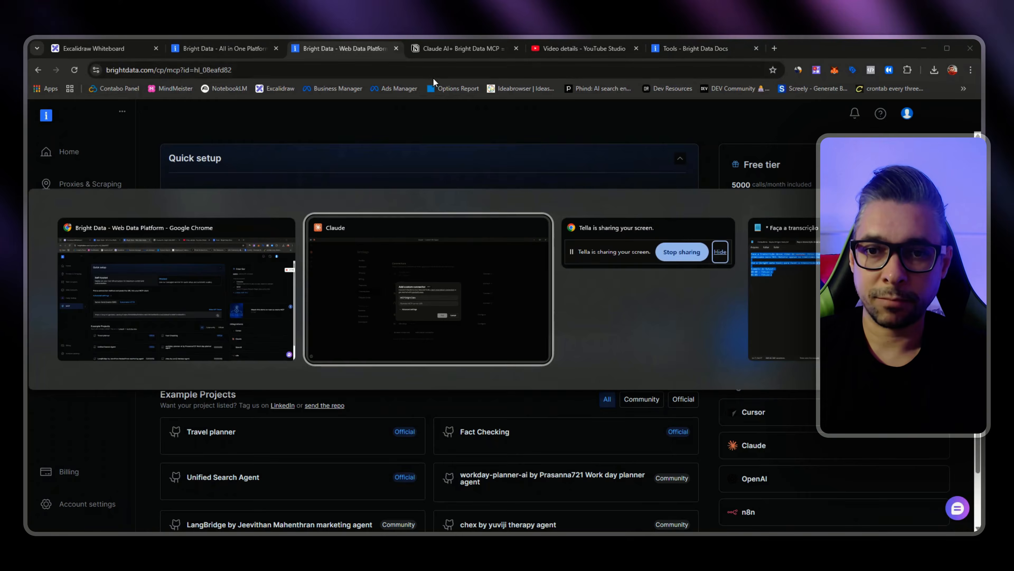
{"action": "key", "text": "ctrl+v"}
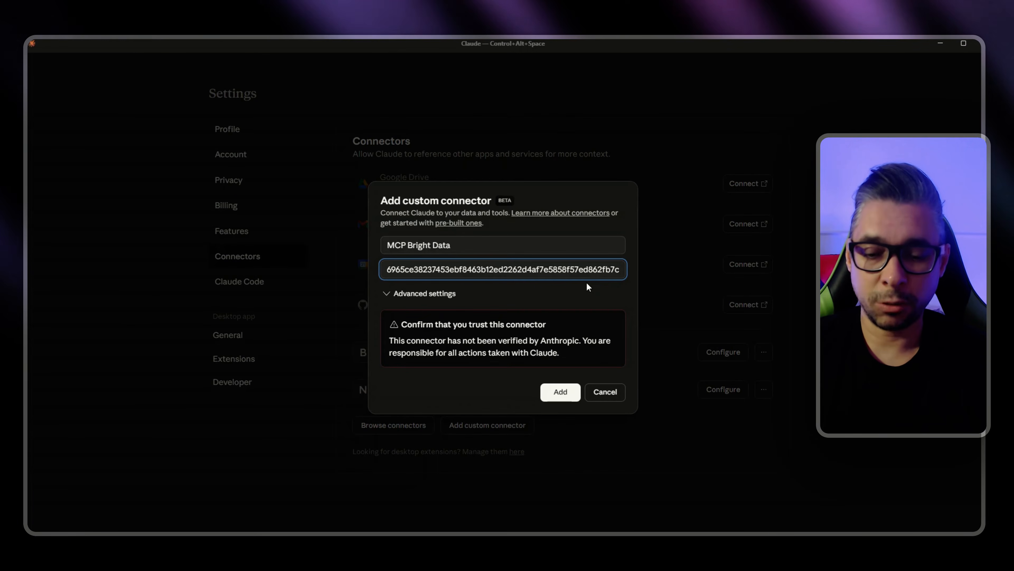
Step: Switch to the Notion guide and examine the enlarged custom connector example, especially the ending of its server URL
{"action": "key", "text": "alt+Tab"}
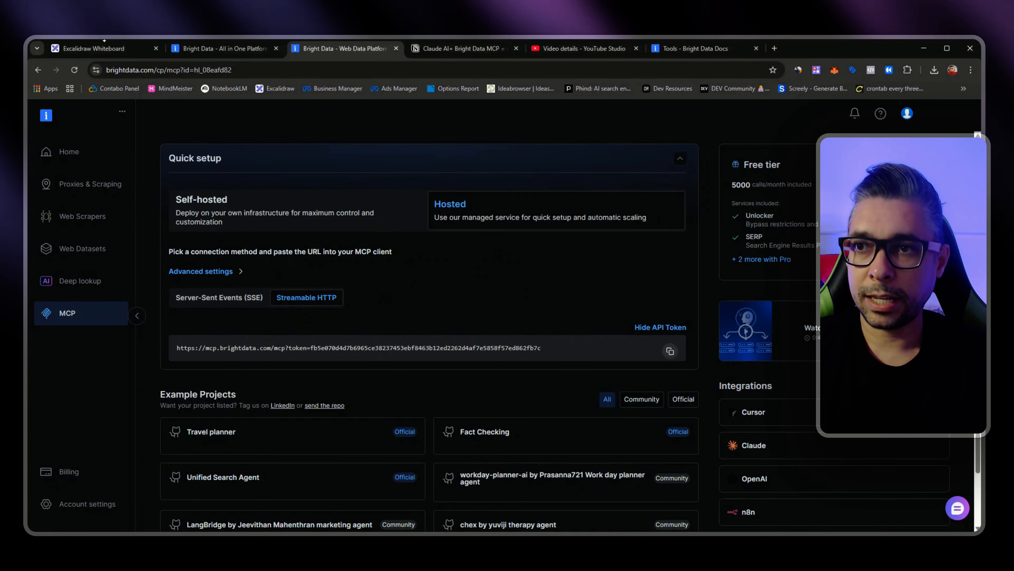
{"action": "left_click", "coordinate": [448, 50]}
{"action": "scroll", "coordinate": [529, 248], "scroll_direction": "down", "scroll_amount": 10}
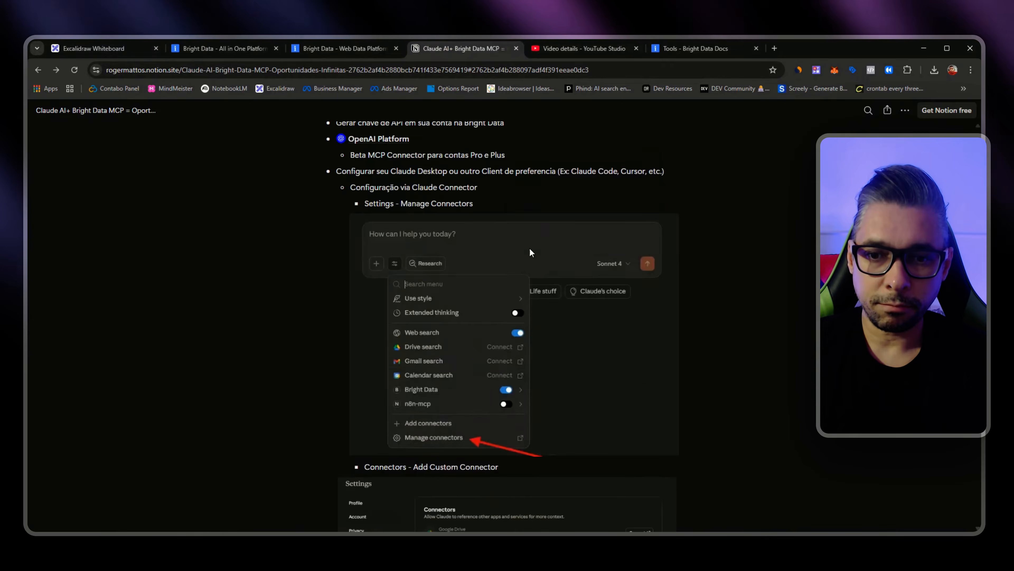
{"action": "scroll", "coordinate": [531, 255], "scroll_direction": "down", "scroll_amount": 1}
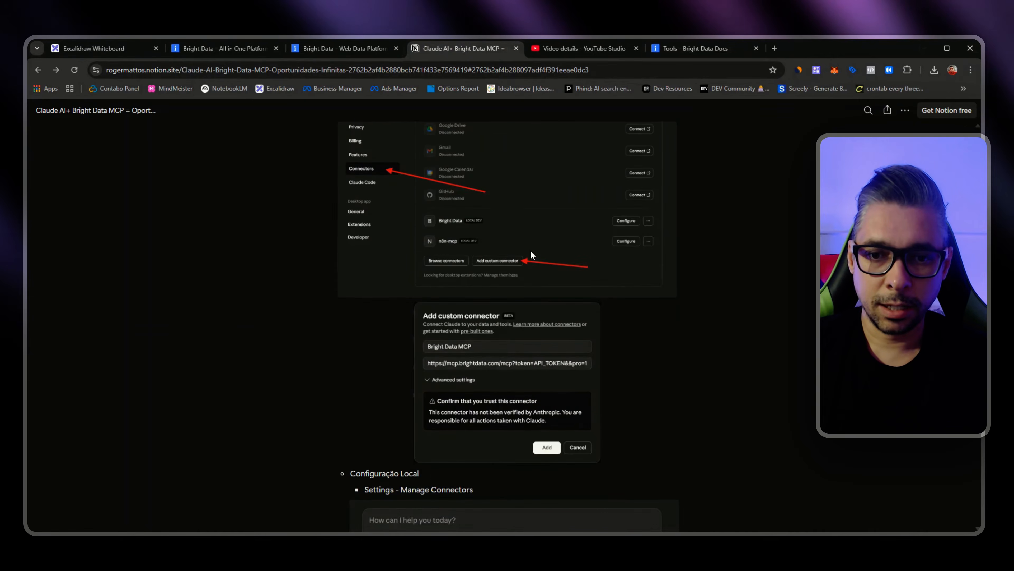
{"action": "left_click", "coordinate": [578, 360]}
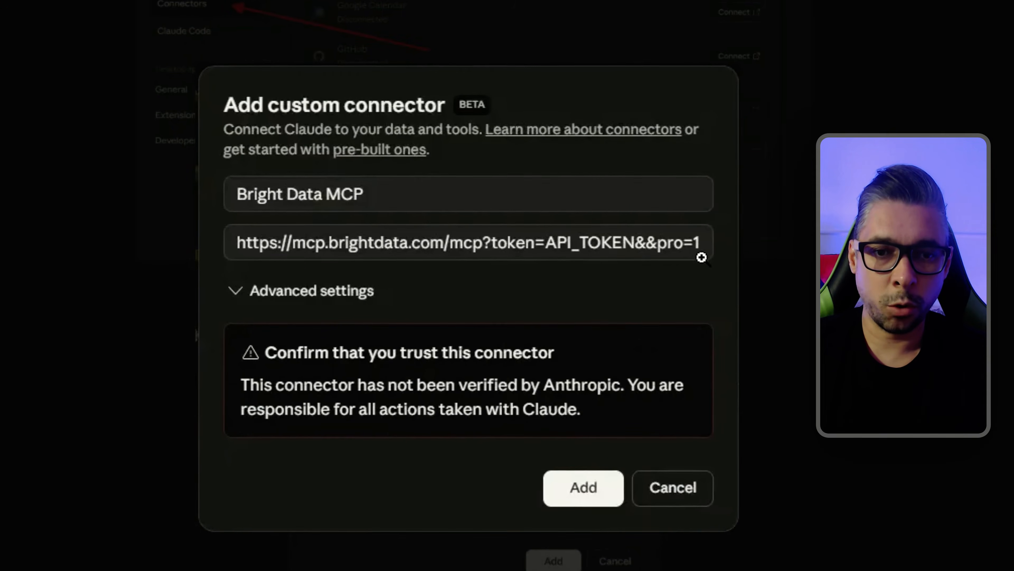
{"action": "key", "text": "Escape"}
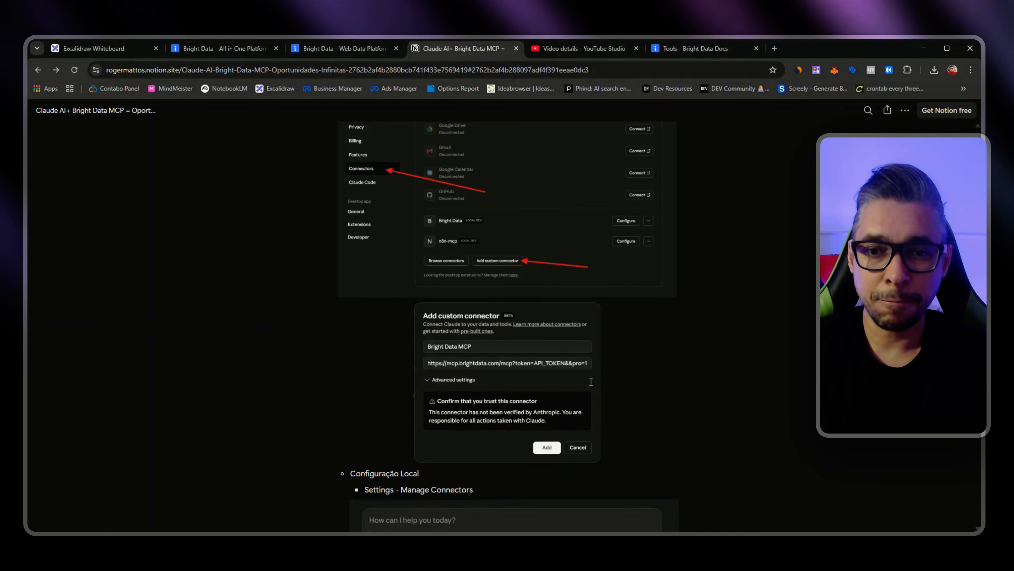
{"action": "left_click", "coordinate": [595, 309]}
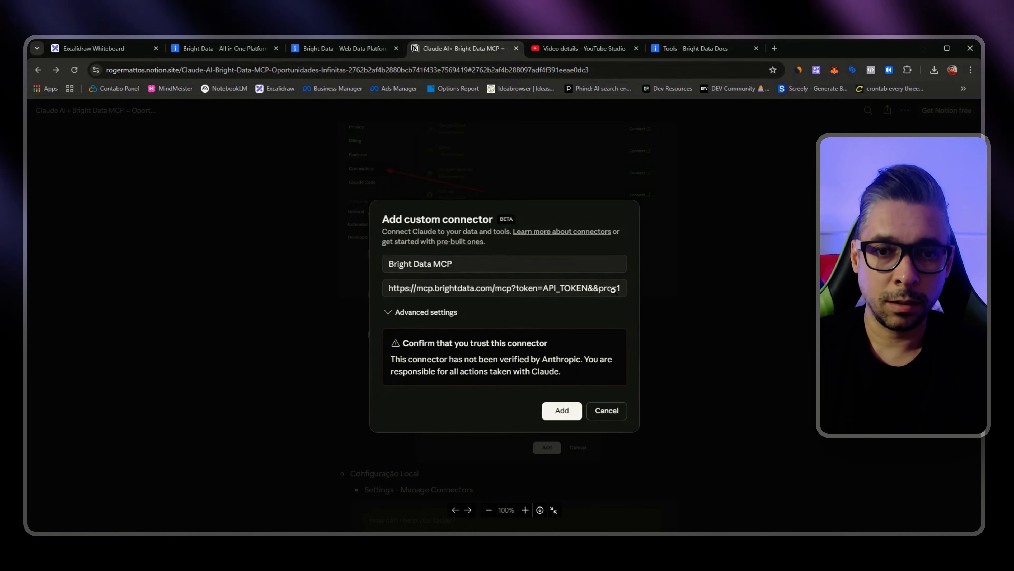
Step: In Claude, append &pro=1 to the connector's remote server URL, and cancel adding the custom connector
{"action": "key", "text": "alt+Tab"}
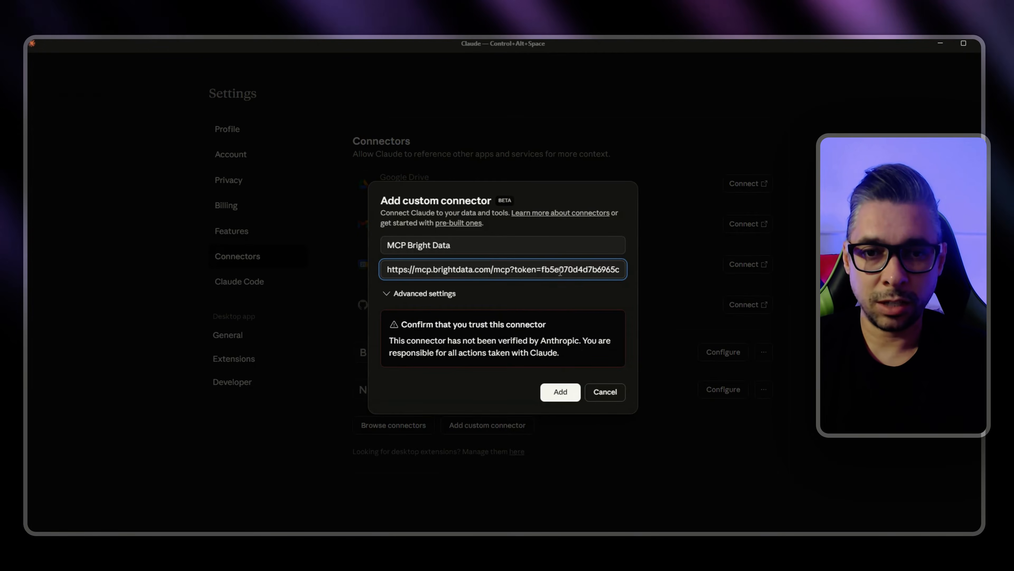
{"action": "type", "text": "&"}
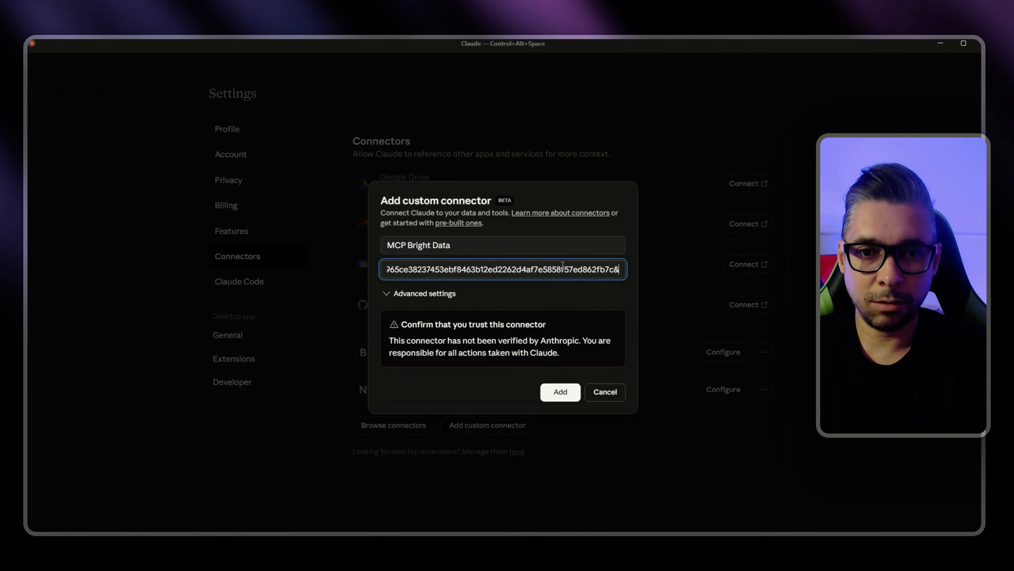
{"action": "key", "text": "BackSpace"}
{"action": "type", "text": "&pro"}
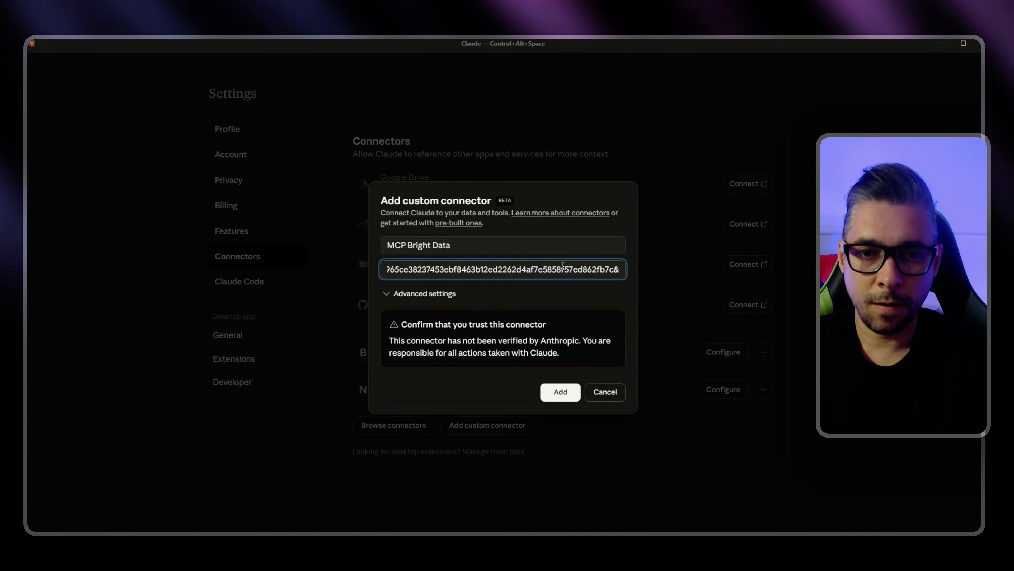
{"action": "type", "text": "=1"}
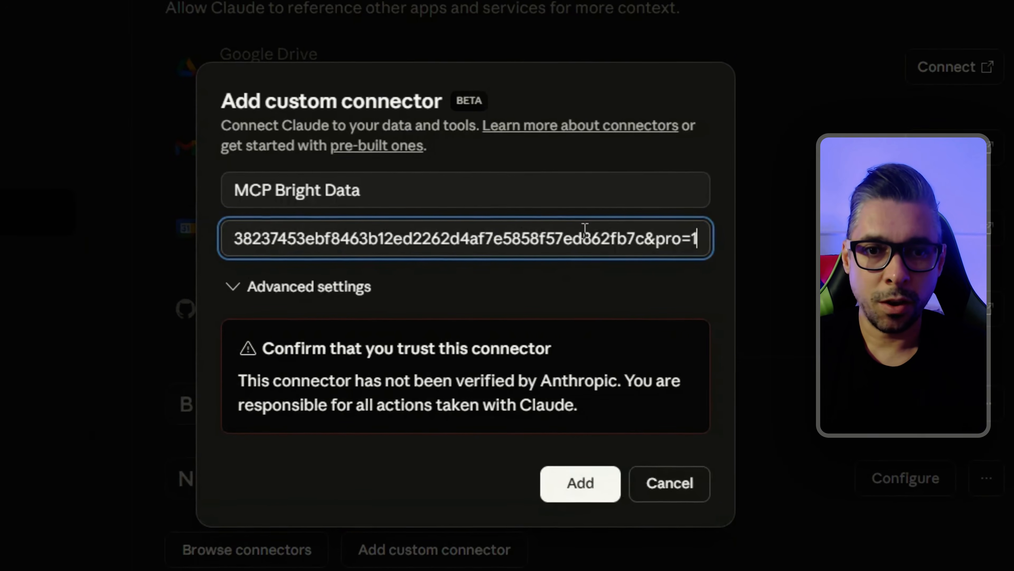
{"action": "left_click", "coordinate": [666, 495]}
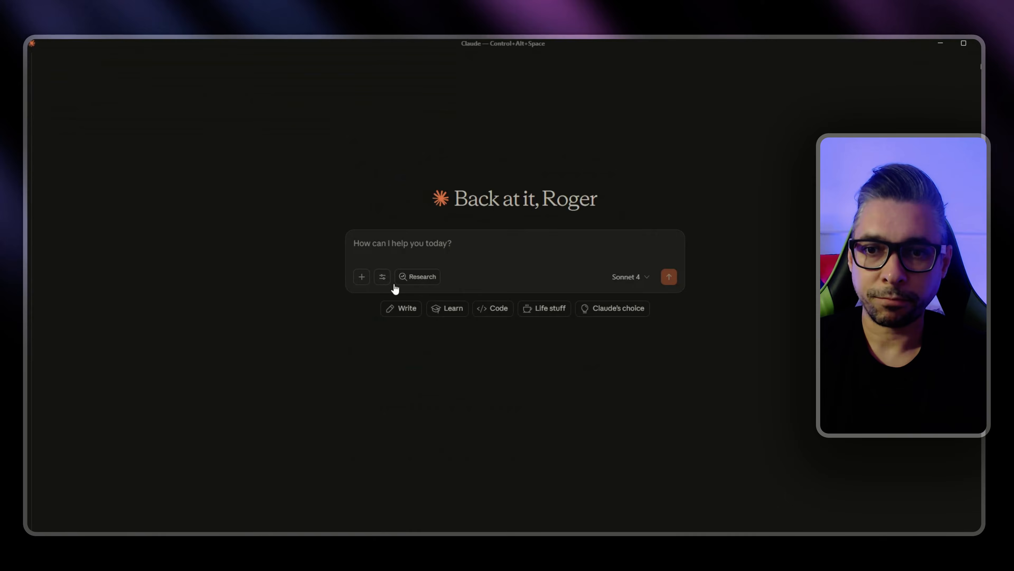
Step: Review the list of tools that the Bright Data connector offers in Claude's chat, from search engine to web data tools
{"action": "left_click", "coordinate": [382, 277]}
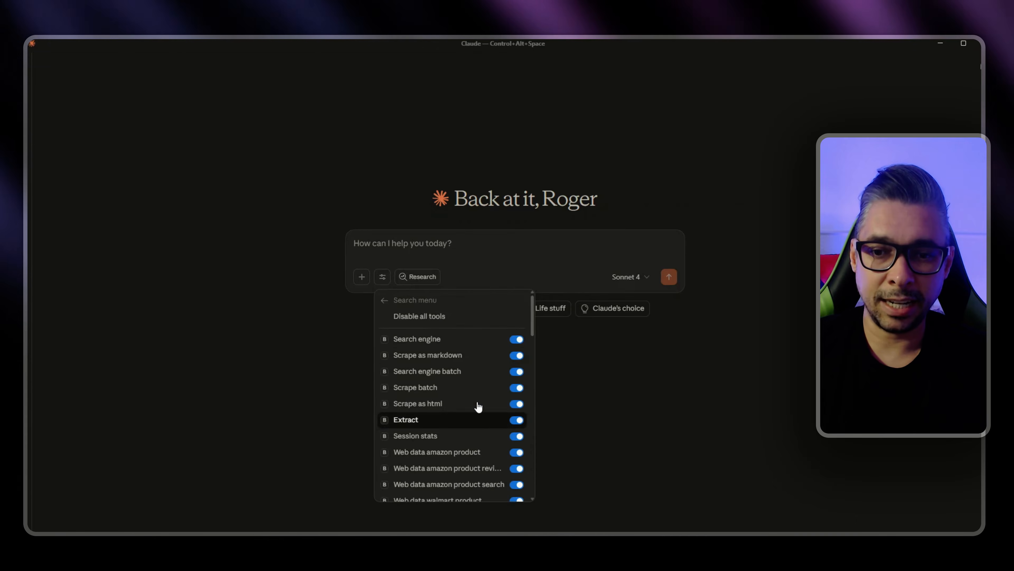
{"action": "scroll", "coordinate": [460, 356], "scroll_direction": "down", "scroll_amount": 6}
{"action": "scroll", "coordinate": [460, 356], "scroll_direction": "down", "scroll_amount": 12}
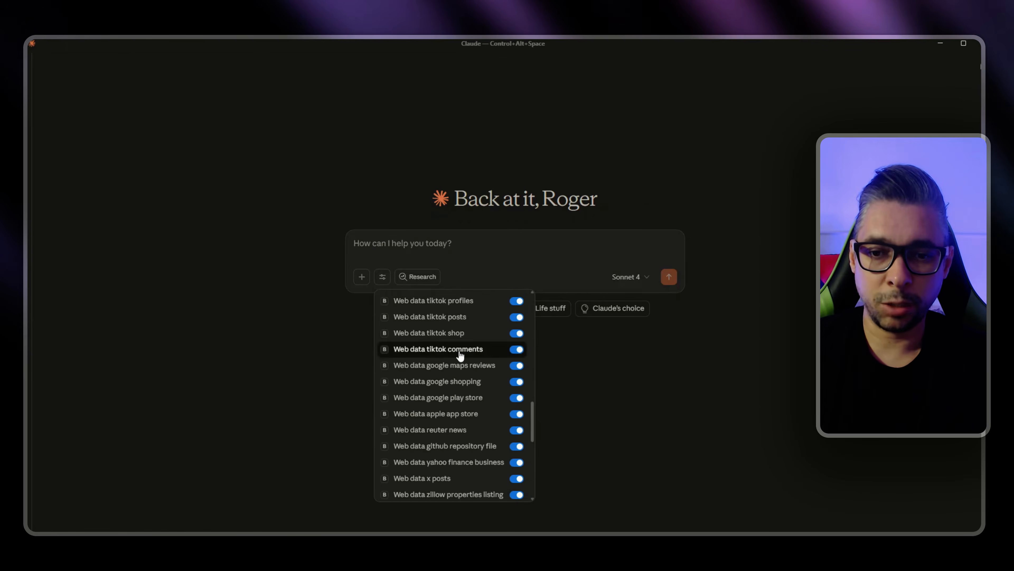
{"action": "scroll", "coordinate": [459, 361], "scroll_direction": "up", "scroll_amount": 6}
{"action": "scroll", "coordinate": [458, 362], "scroll_direction": "up", "scroll_amount": 12}
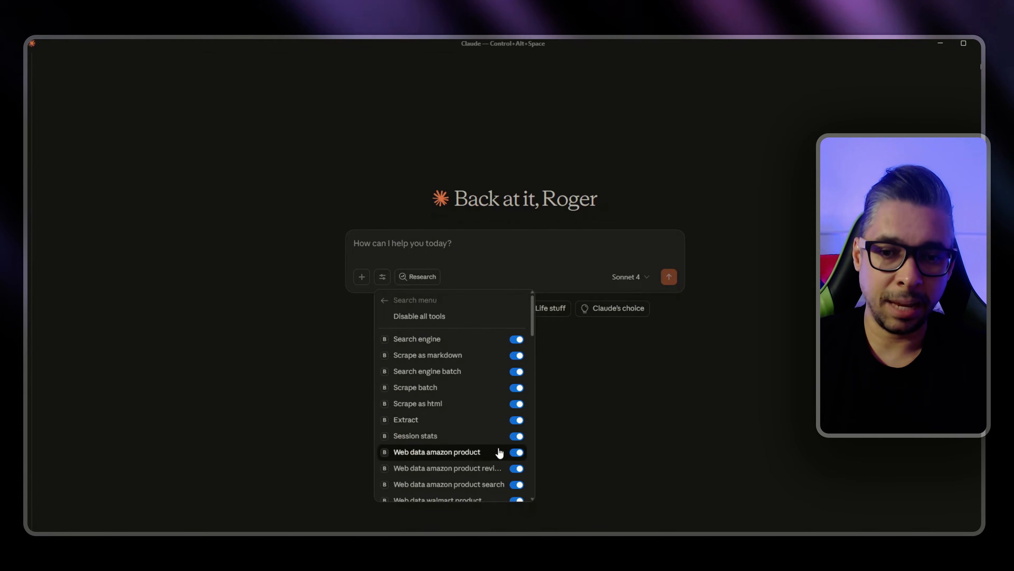
{"action": "scroll", "coordinate": [479, 439], "scroll_direction": "down", "scroll_amount": 15}
{"action": "scroll", "coordinate": [476, 427], "scroll_direction": "up", "scroll_amount": 6}
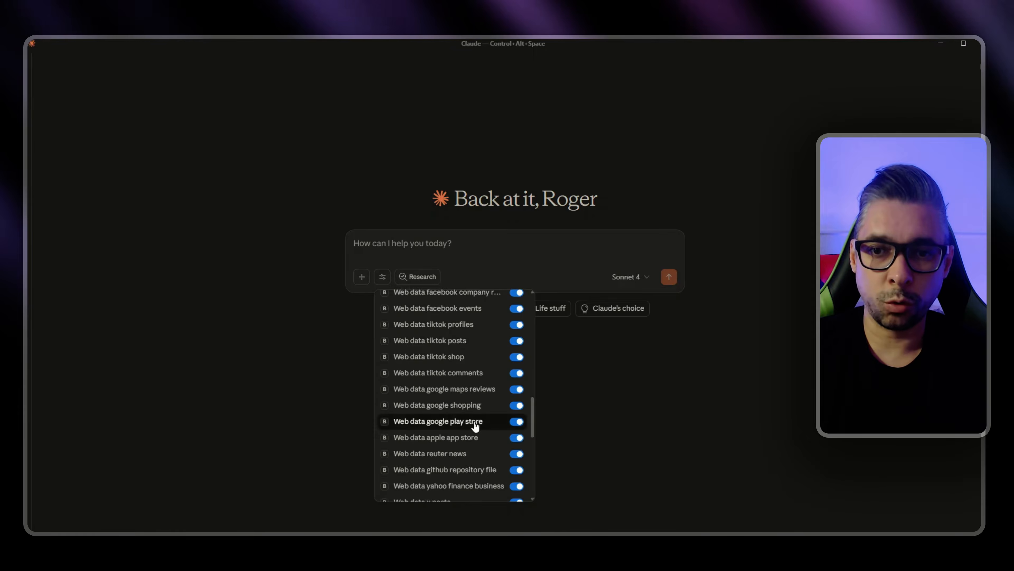
{"action": "scroll", "coordinate": [475, 426], "scroll_direction": "up", "scroll_amount": 7}
{"action": "left_click", "coordinate": [680, 455]}
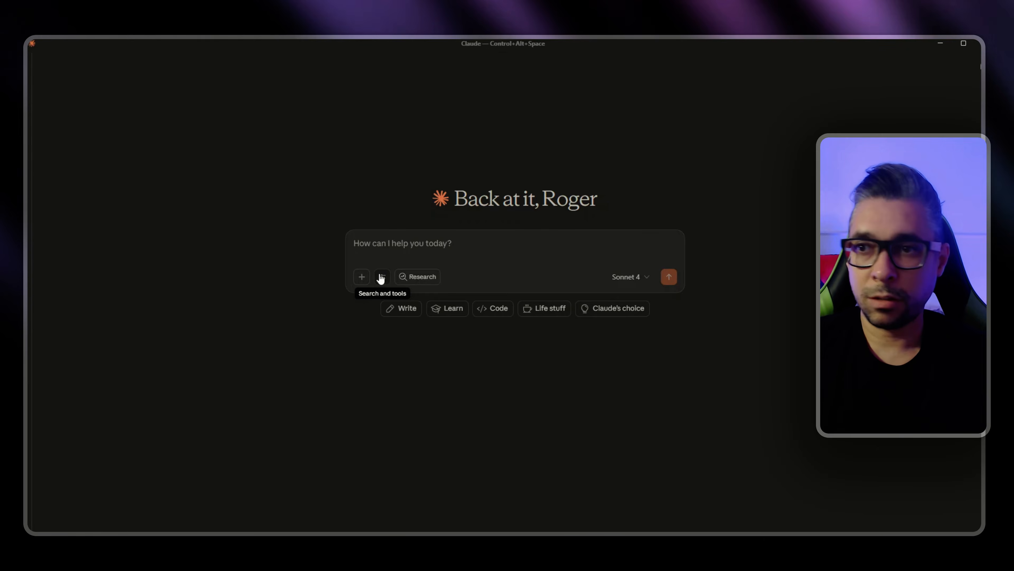
Step: Return to the Notion guide and read the Configuração Local section on managing connectors
{"action": "key", "text": "alt+Tab"}
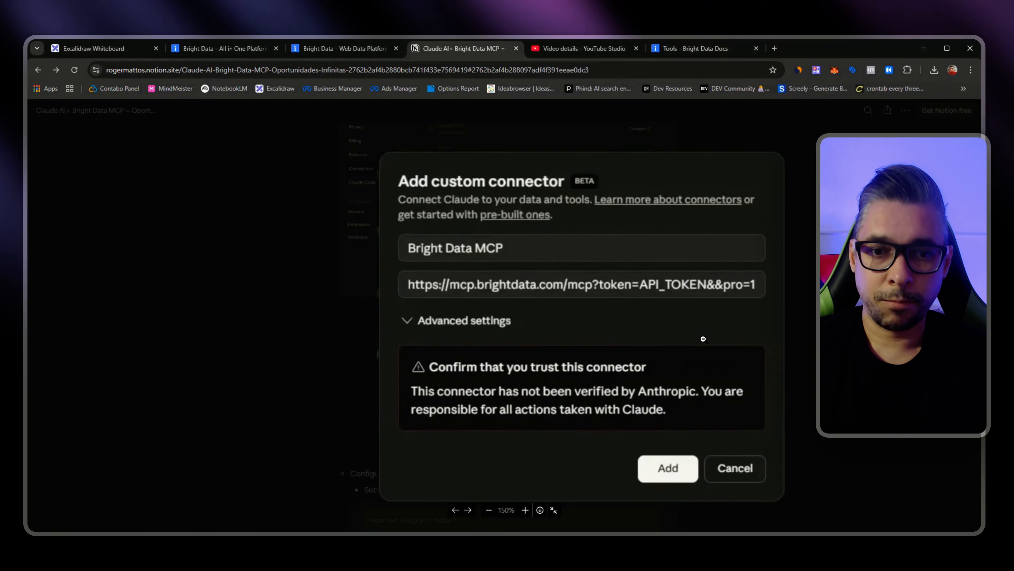
{"action": "key", "text": "Escape"}
{"action": "scroll", "coordinate": [677, 371], "scroll_direction": "down", "scroll_amount": 8}
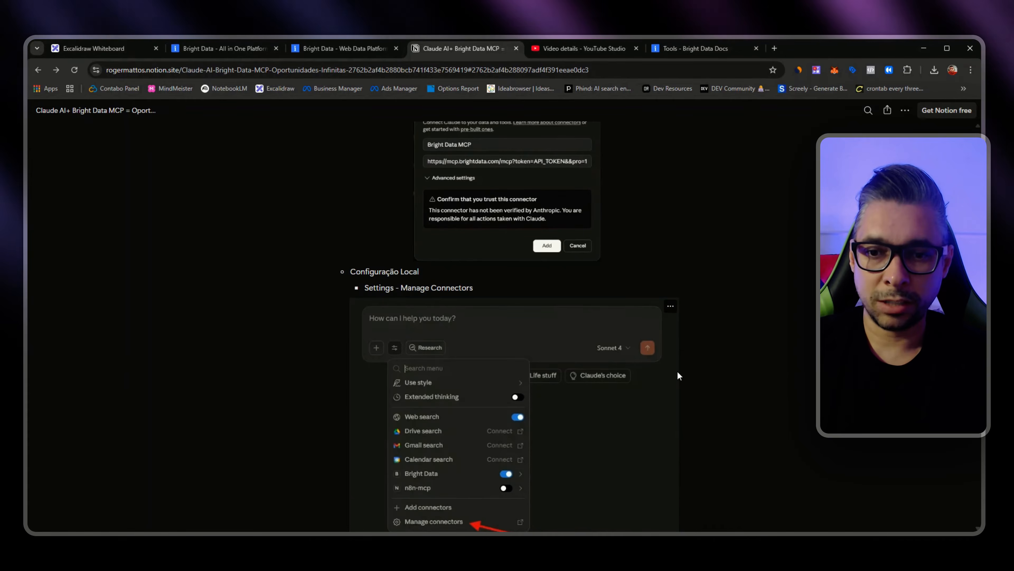
{"action": "scroll", "coordinate": [677, 372], "scroll_direction": "down", "scroll_amount": 1}
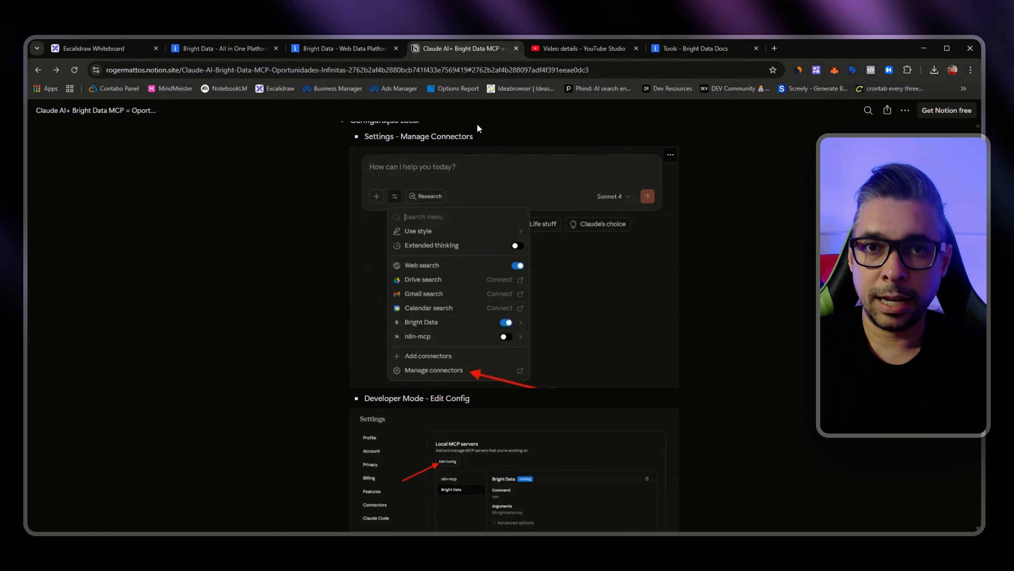
Step: Show the local MCP servers in the Claude desktop app's developer settings
{"action": "key", "text": "alt+Tab"}
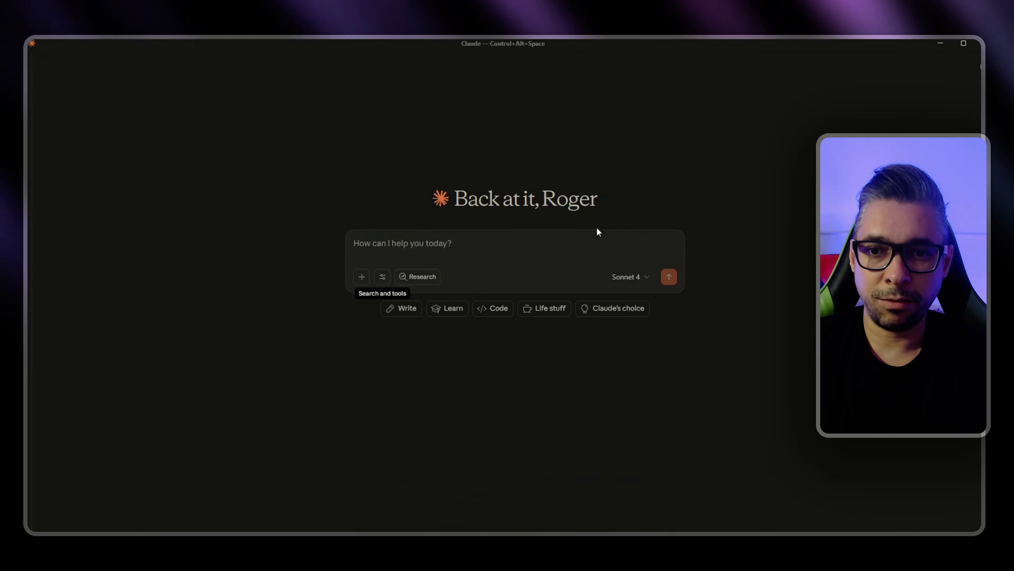
{"action": "left_click", "coordinate": [383, 278]}
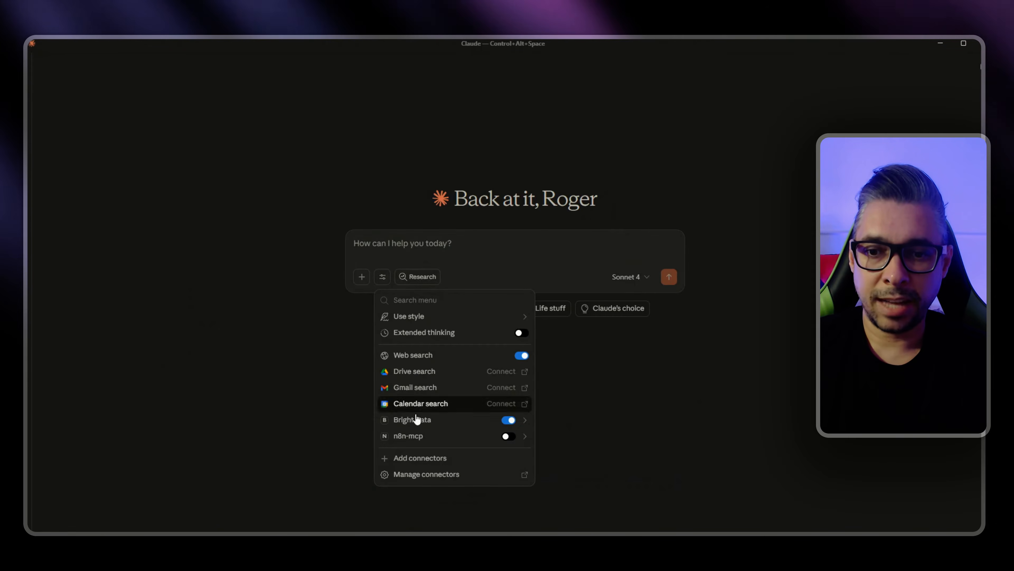
{"action": "left_click", "coordinate": [423, 475]}
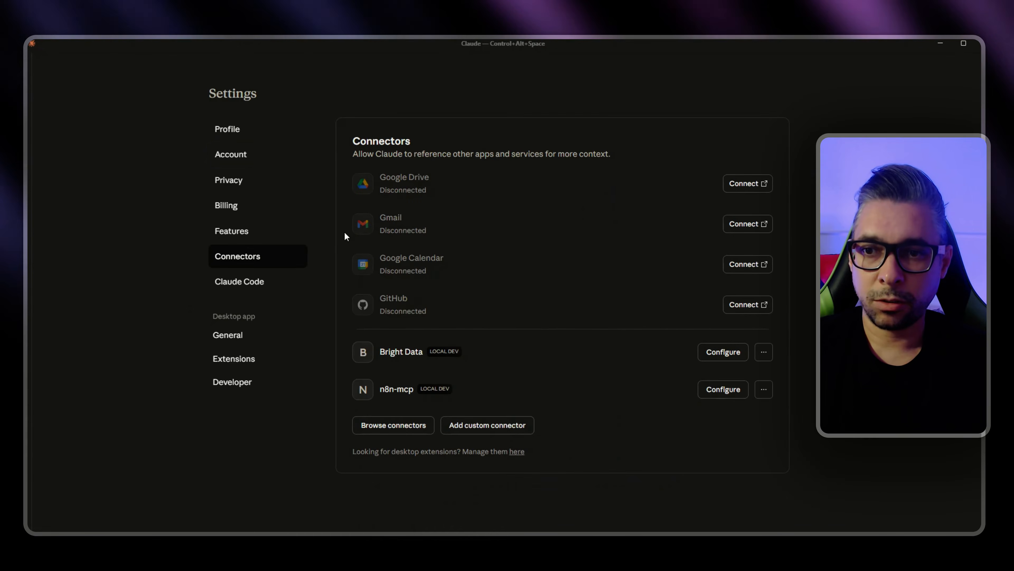
{"action": "left_click", "coordinate": [230, 384]}
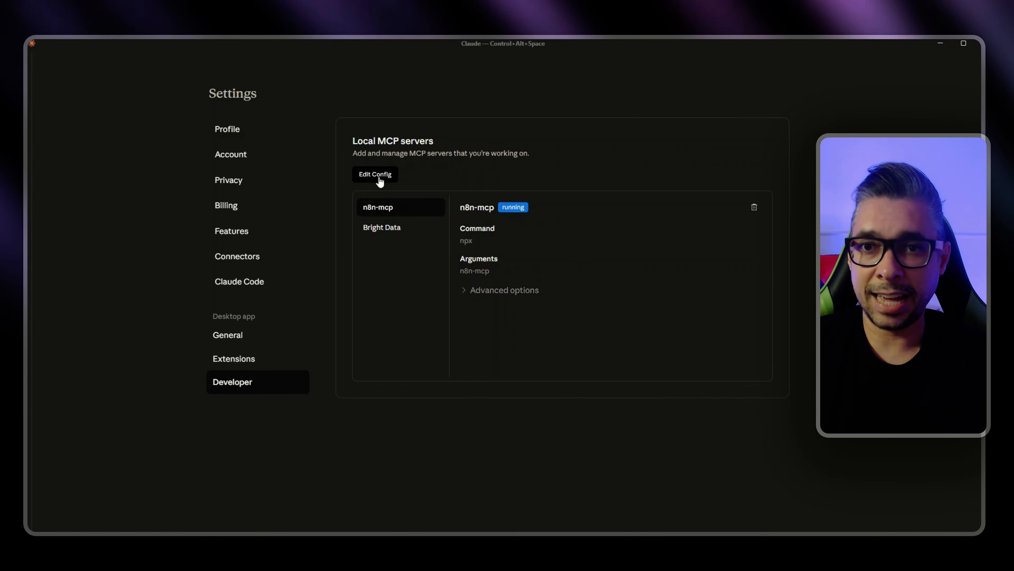
Step: Read the Notion guide's Developer Mode instructions and its sample claude_desktop_config.json with PRO_MODE enabled
{"action": "key", "text": "alt+Tab"}
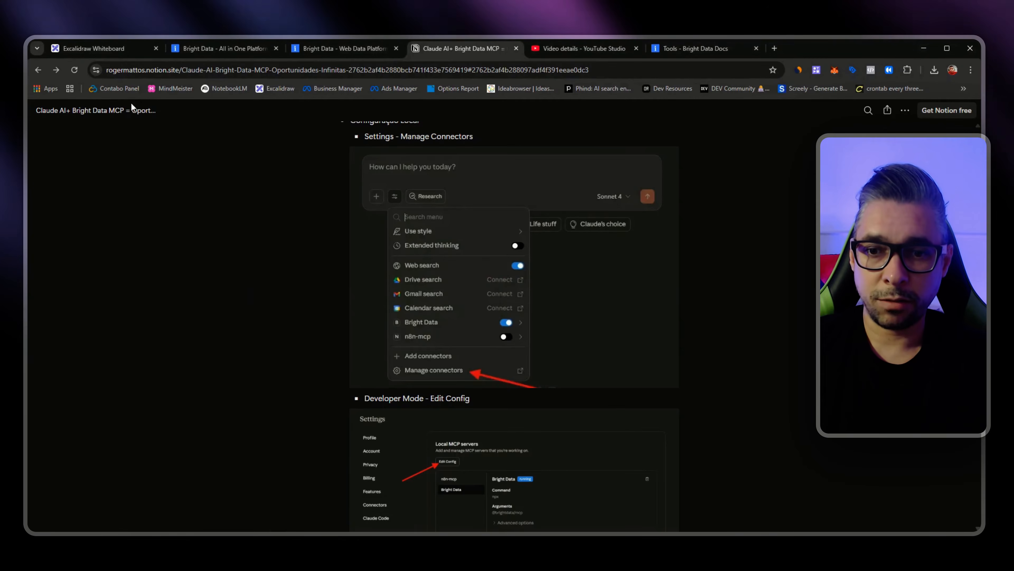
{"action": "scroll", "coordinate": [597, 351], "scroll_direction": "down", "scroll_amount": 5}
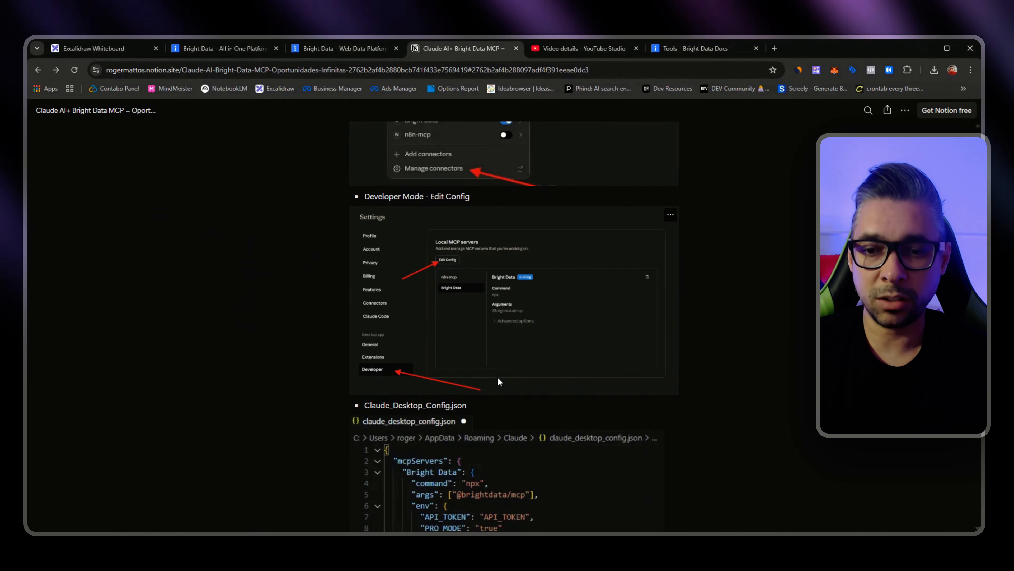
{"action": "scroll", "coordinate": [484, 362], "scroll_direction": "down", "scroll_amount": 1}
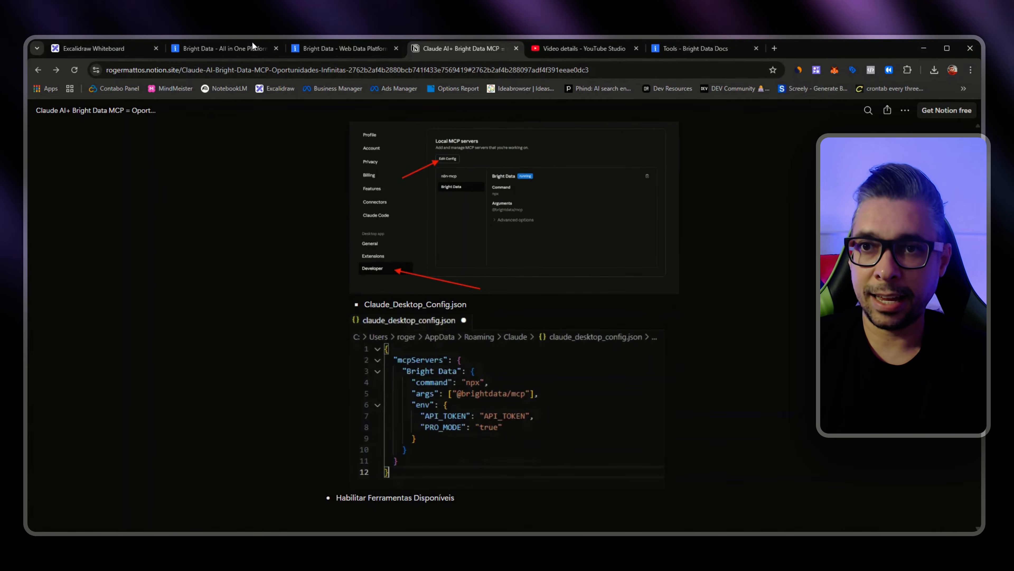
Step: Show Bright Data's Self-hosted quick setup and highlight its mcpServers JSON configuration
{"action": "left_click", "coordinate": [318, 52]}
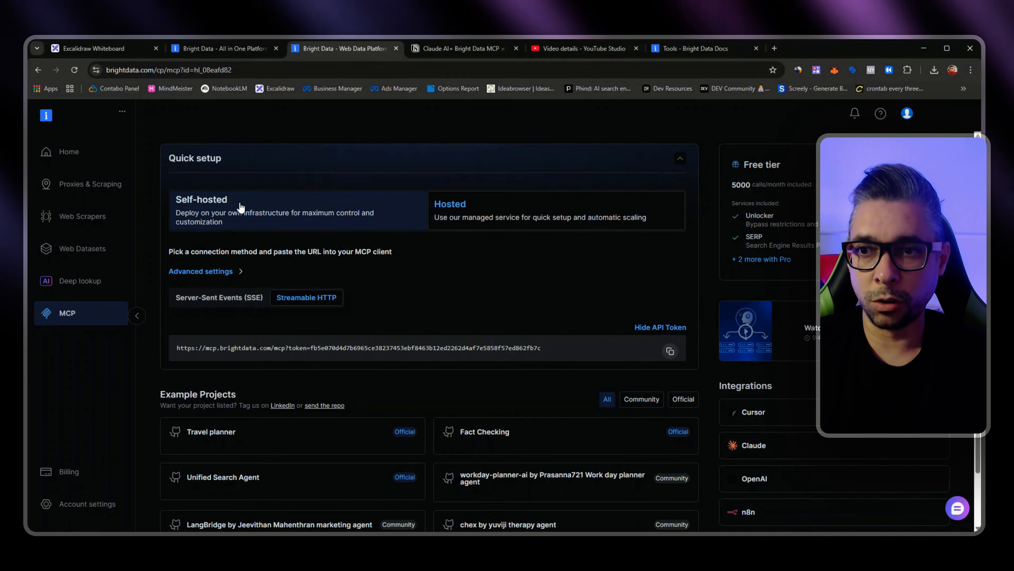
{"action": "left_click", "coordinate": [265, 197]}
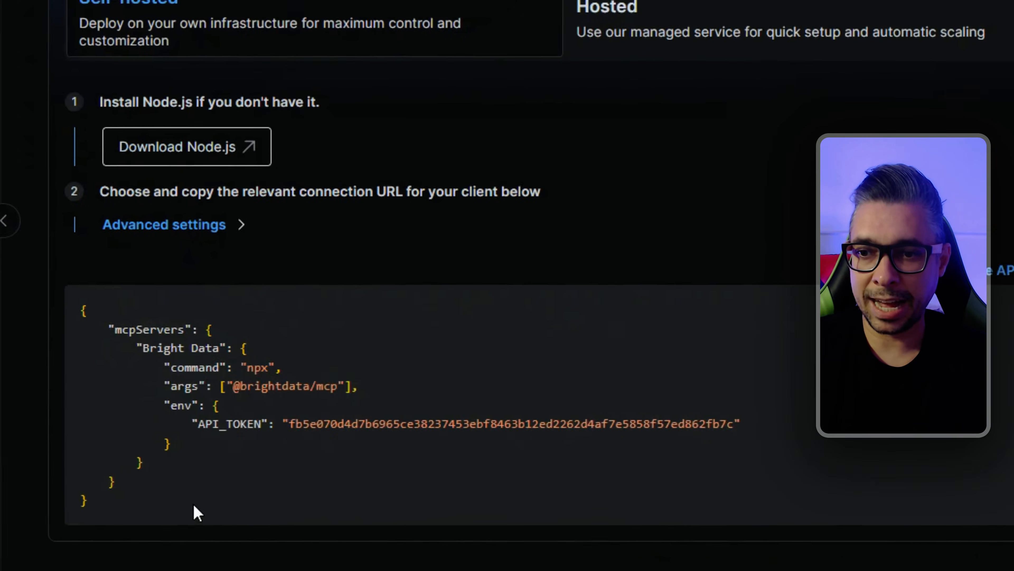
{"action": "left_click_drag", "start_coordinate": [194, 505], "coordinate": [80, 324]}
{"action": "left_click", "coordinate": [364, 418]}
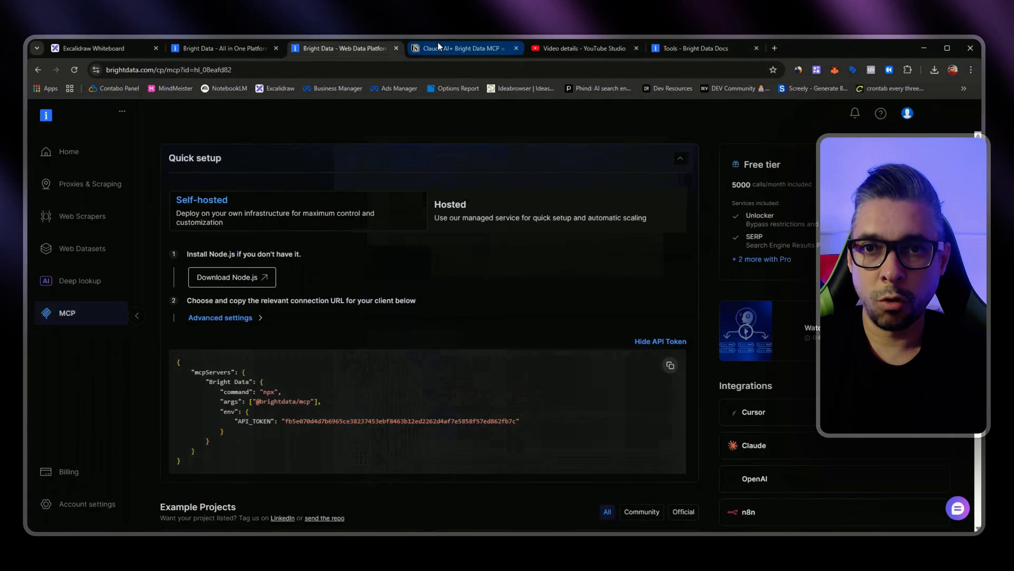
Step: Compare the Notion guide's sample claude_desktop_config.json with Bright Data's self-hosted mcpServers configuration, including its args and env block
{"action": "left_click", "coordinate": [438, 44]}
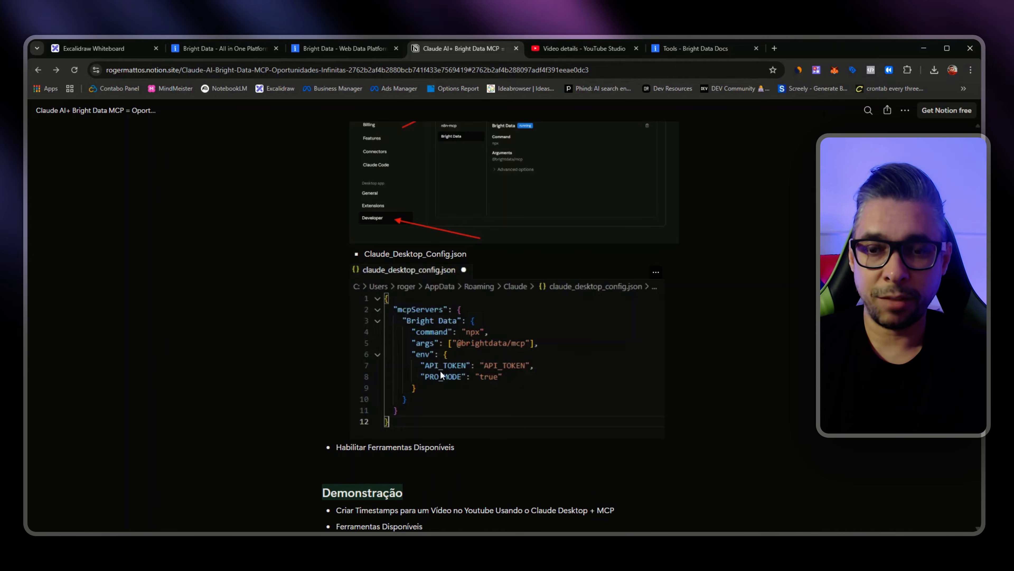
{"action": "left_click", "coordinate": [339, 48]}
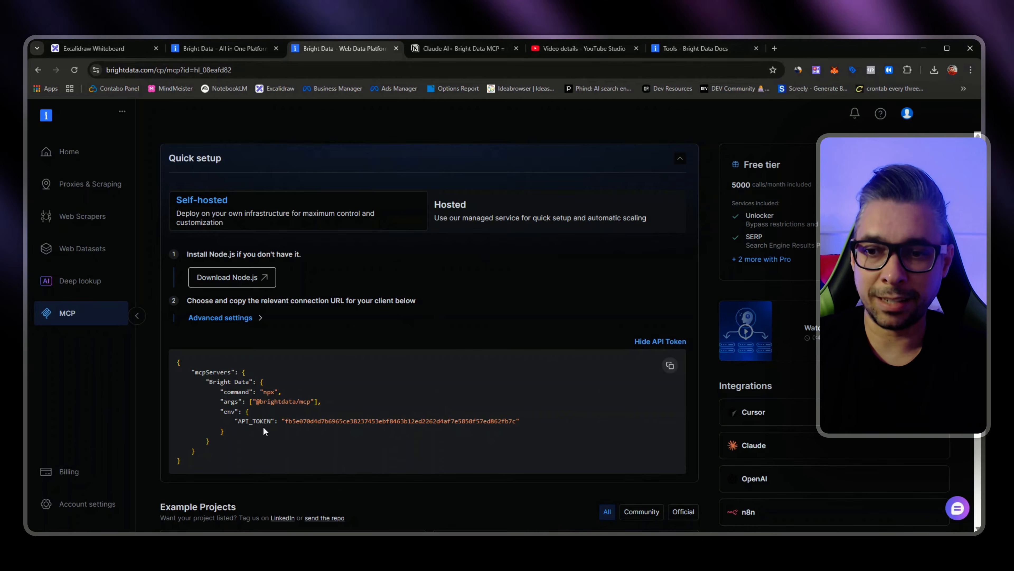
{"action": "left_click_drag", "start_coordinate": [245, 433], "coordinate": [224, 401]}
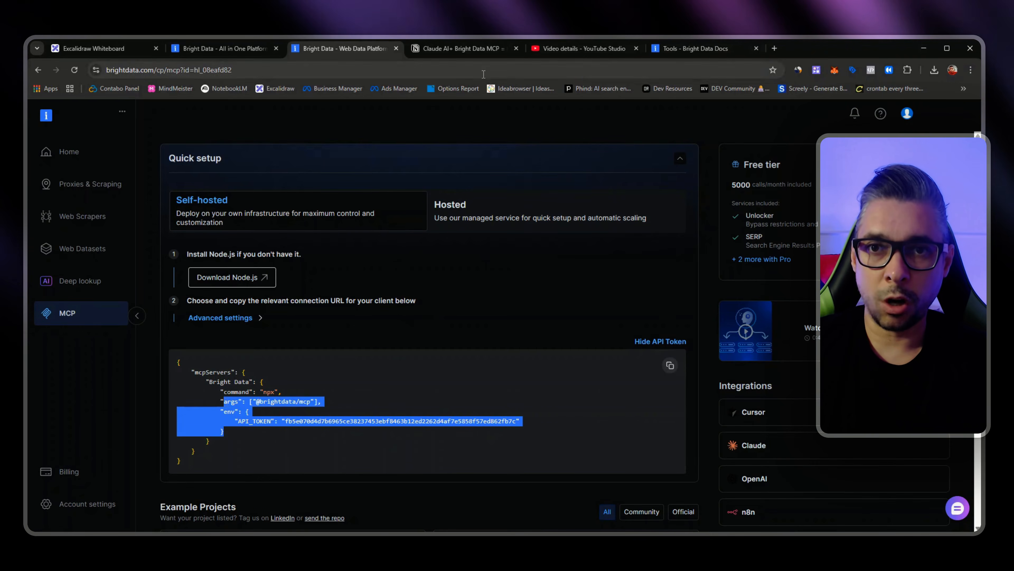
{"action": "left_click", "coordinate": [433, 49]}
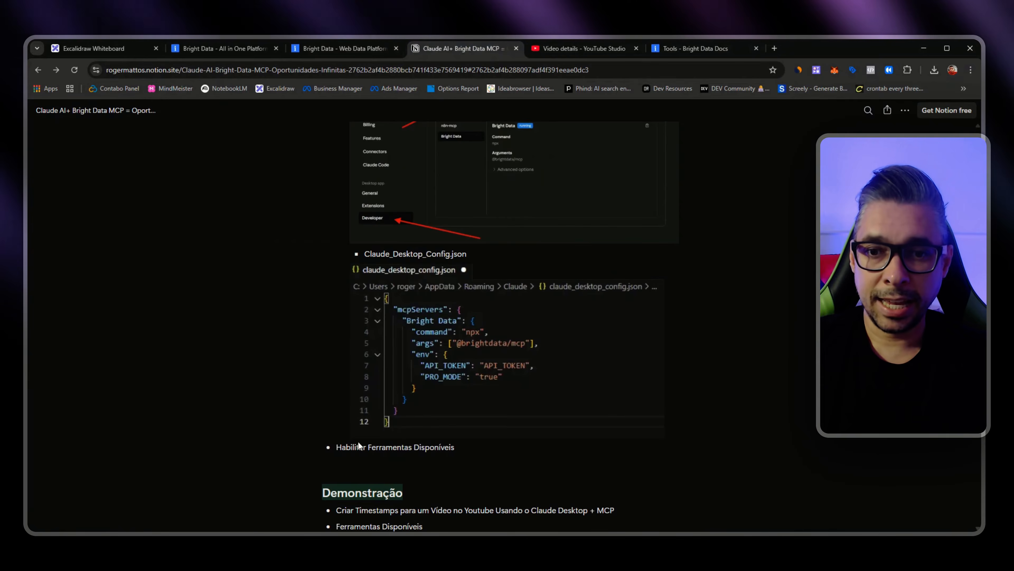
{"action": "scroll", "coordinate": [463, 367], "scroll_direction": "down", "scroll_amount": 1}
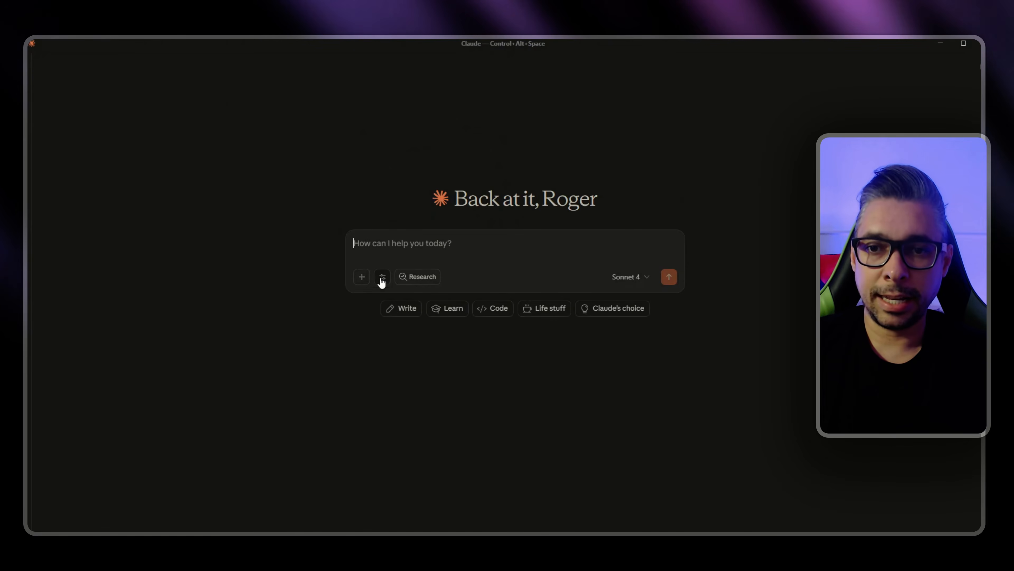
Step: Switch to the Claude desktop app and review the Bright Data tools available under search and tools
{"action": "left_click", "coordinate": [383, 277]}
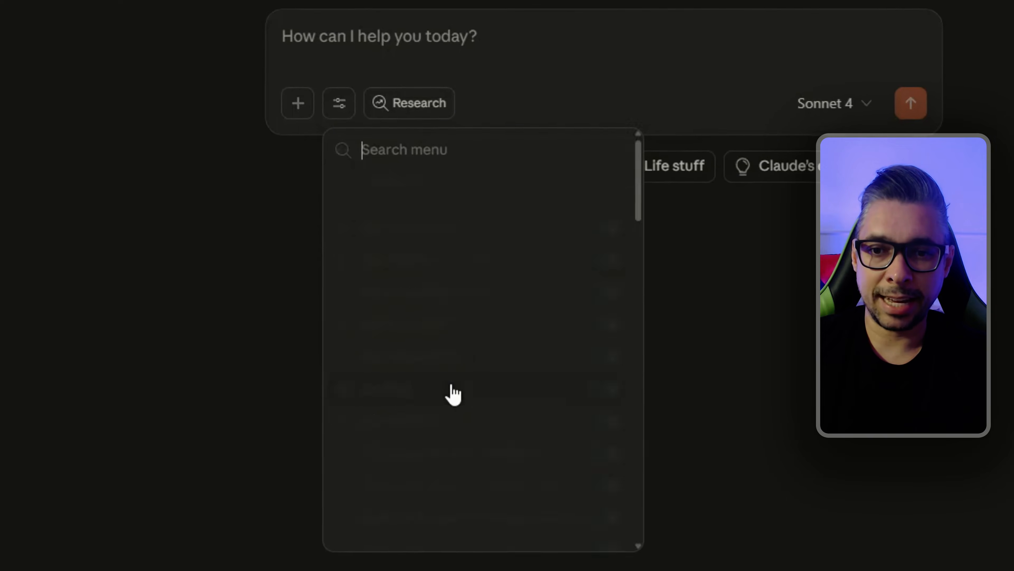
{"action": "scroll", "coordinate": [436, 374], "scroll_direction": "down", "scroll_amount": 10}
{"action": "scroll", "coordinate": [430, 384], "scroll_direction": "up", "scroll_amount": 10}
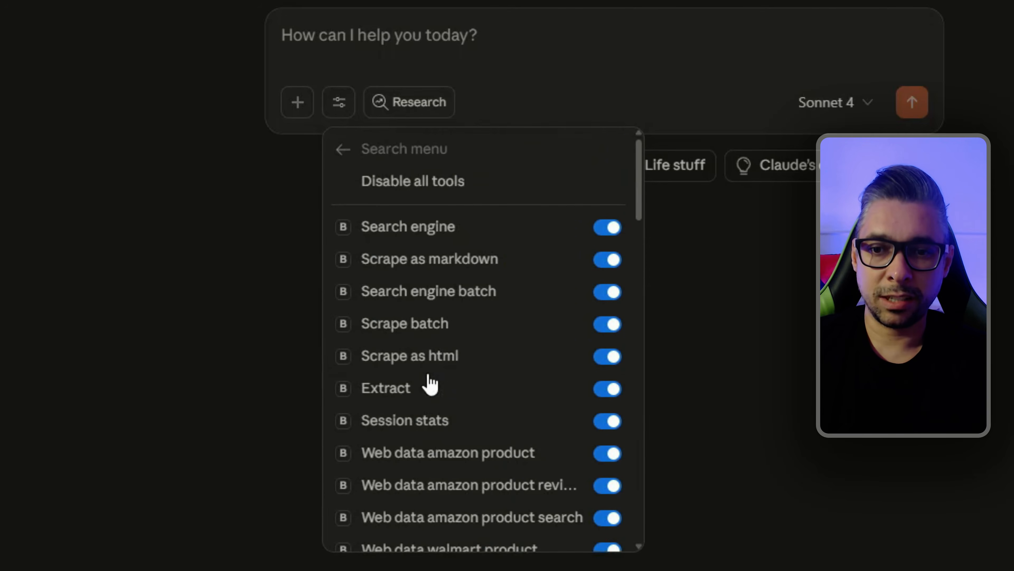
{"action": "left_click", "coordinate": [343, 151]}
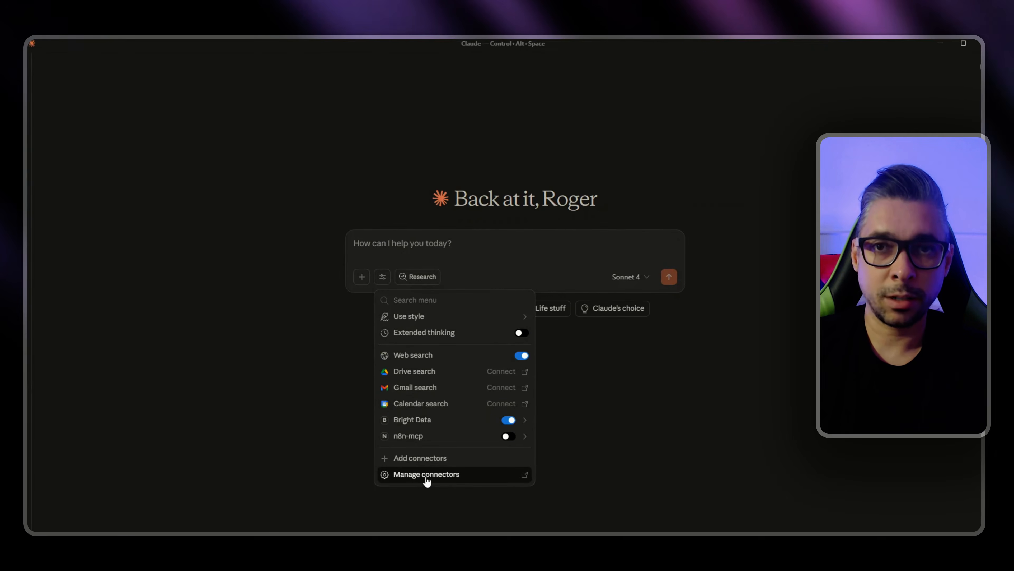
{"action": "key", "text": "Escape"}
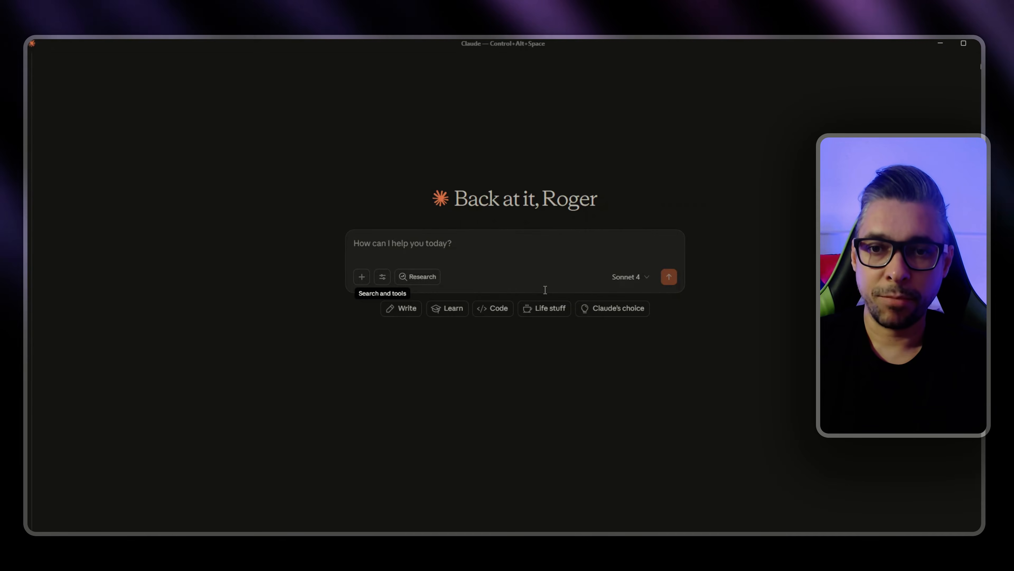
Step: Return to the Notion guide, highlight the Demonstração item about YouTube timestamps, and show the example video's details in YouTube Studio
{"action": "key", "text": "alt+Tab"}
{"action": "scroll", "coordinate": [580, 327], "scroll_direction": "down", "scroll_amount": 1}
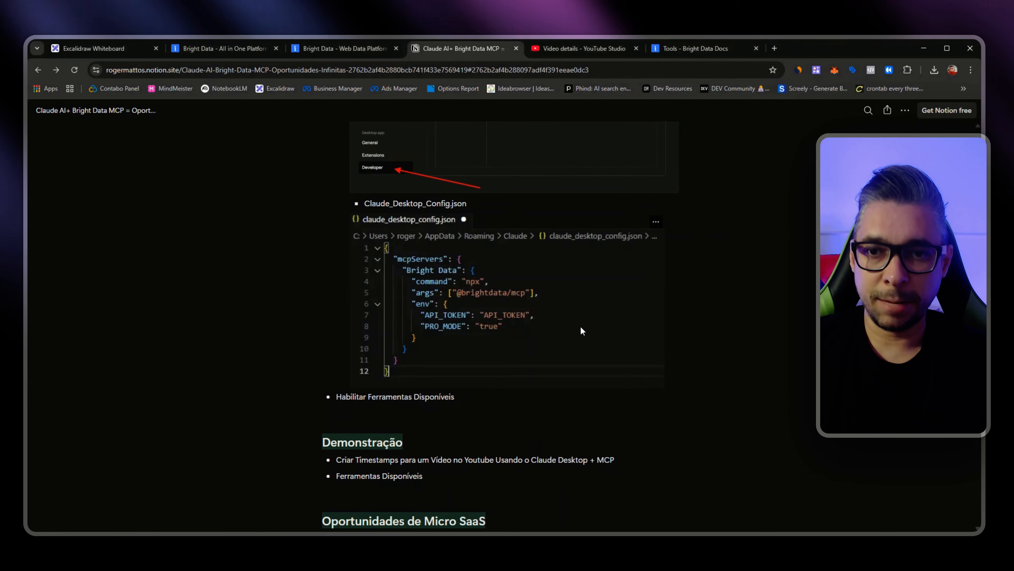
{"action": "left_click_drag", "start_coordinate": [344, 461], "coordinate": [585, 463]}
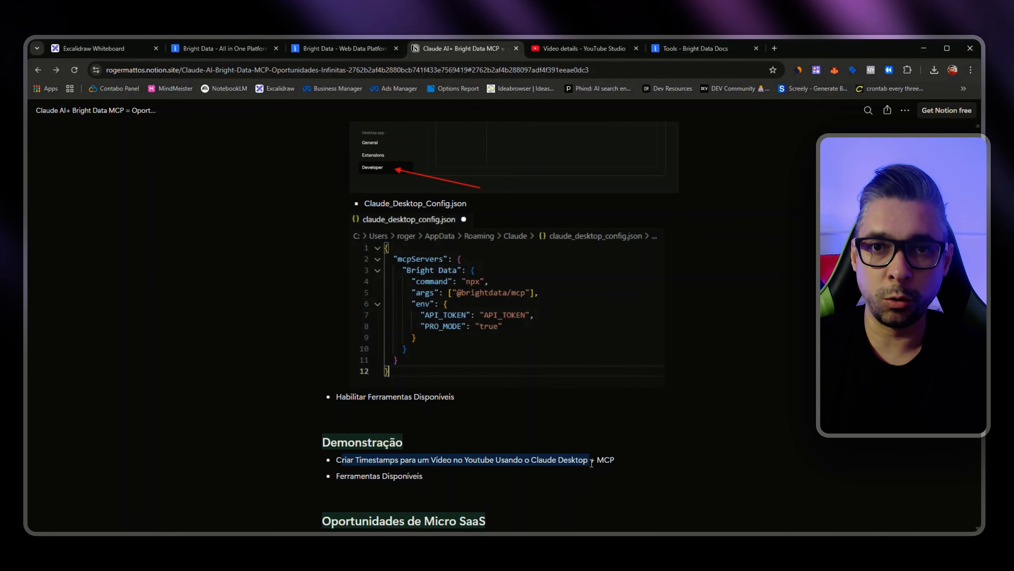
{"action": "key", "text": "ctrl+Tab"}
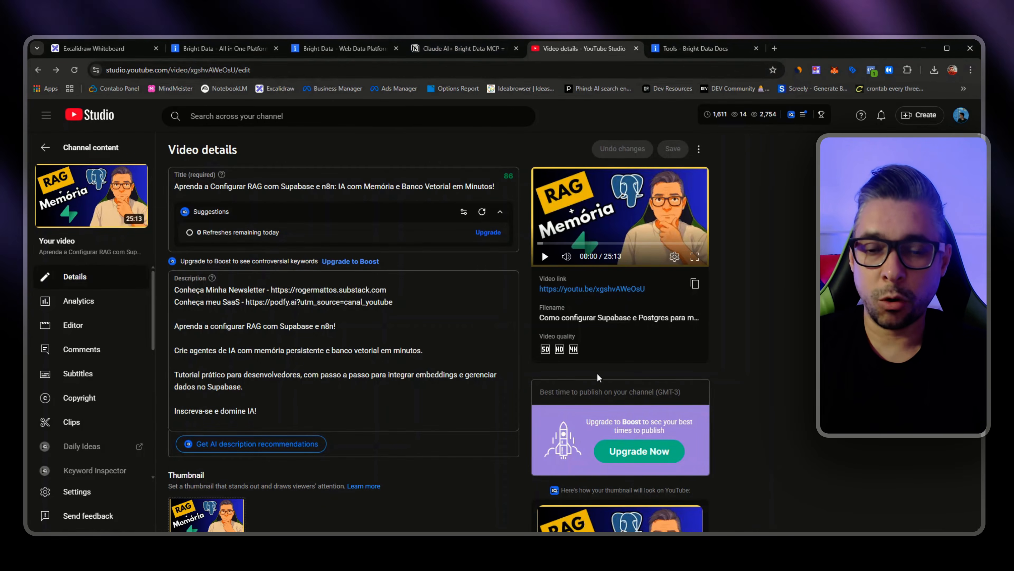
Step: In the Claude desktop app, paste the prompt requesting a Bright Data transcription of the YouTube video with SEO timestamps, and split it into spaced paragraphs
{"action": "key", "text": "alt+Tab"}
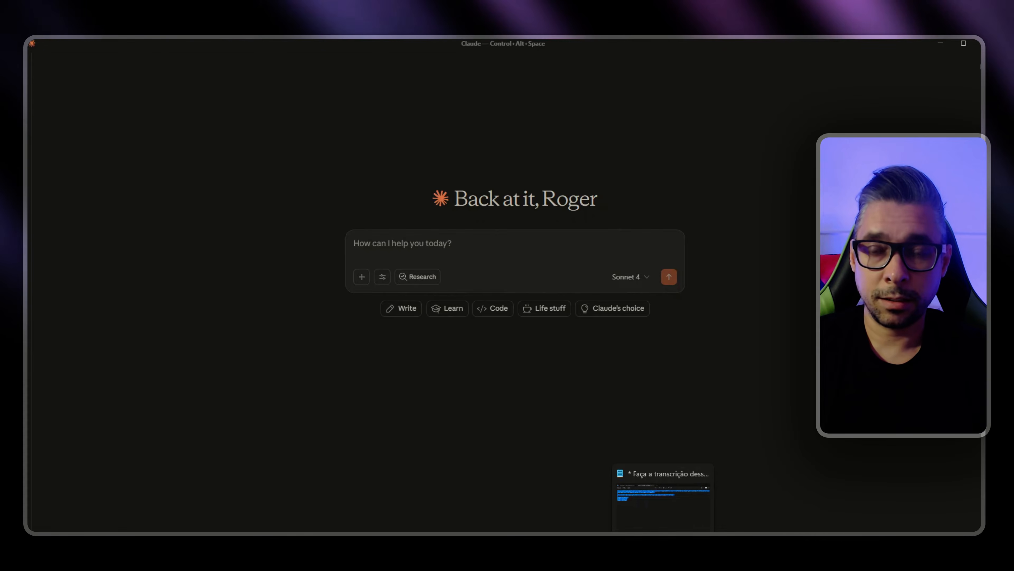
{"action": "type", "text": "Faça a transcrição desse vídeo do youtube: https://www.youtube.com/watch?v=xgshvAWeOsU, e crie os timestamps de acordo com o conteúdo do vídeo com títulos otimizados para SEO. Retorne apenas os timestamps na resposta. Use a [bright data tool] para fazer a transcrição e retorne os timestamps no seguinte formato: Exemplo de Output: 00:00 - Título 1 01:09 - Título 2"}
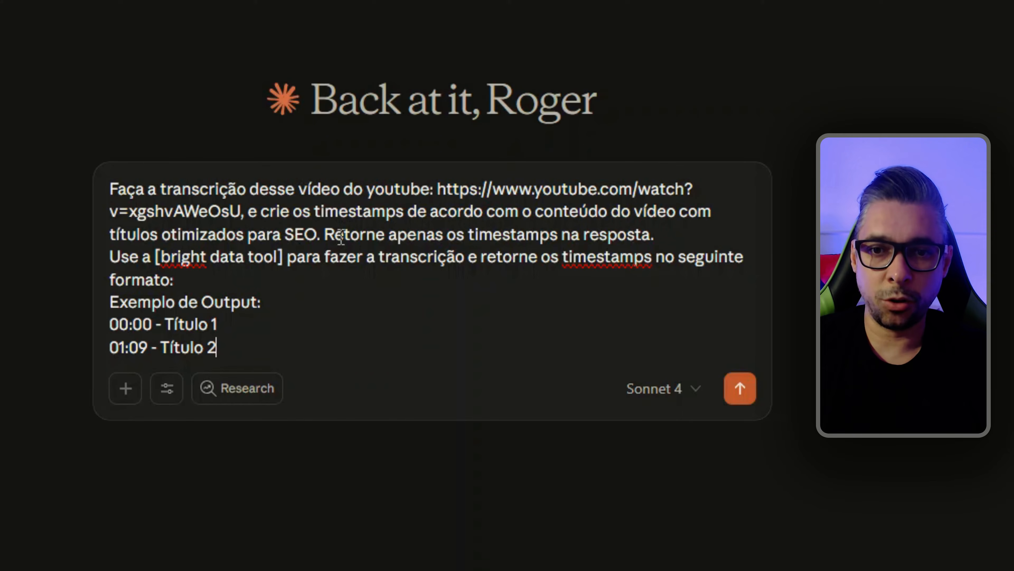
{"action": "key", "text": "shift+Return"}
{"action": "key", "text": "shift+Return"}
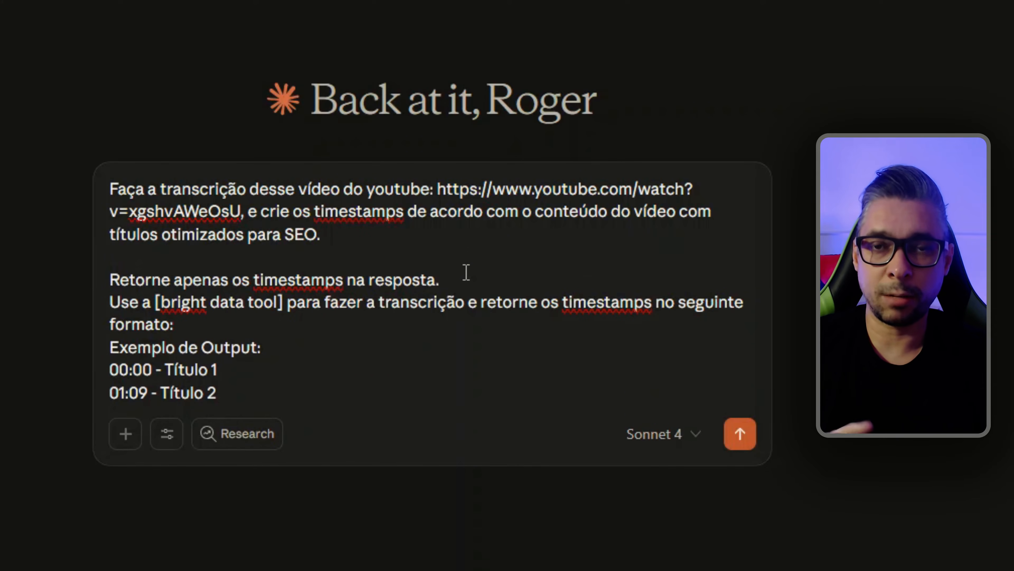
{"action": "key", "text": "shift+Return"}
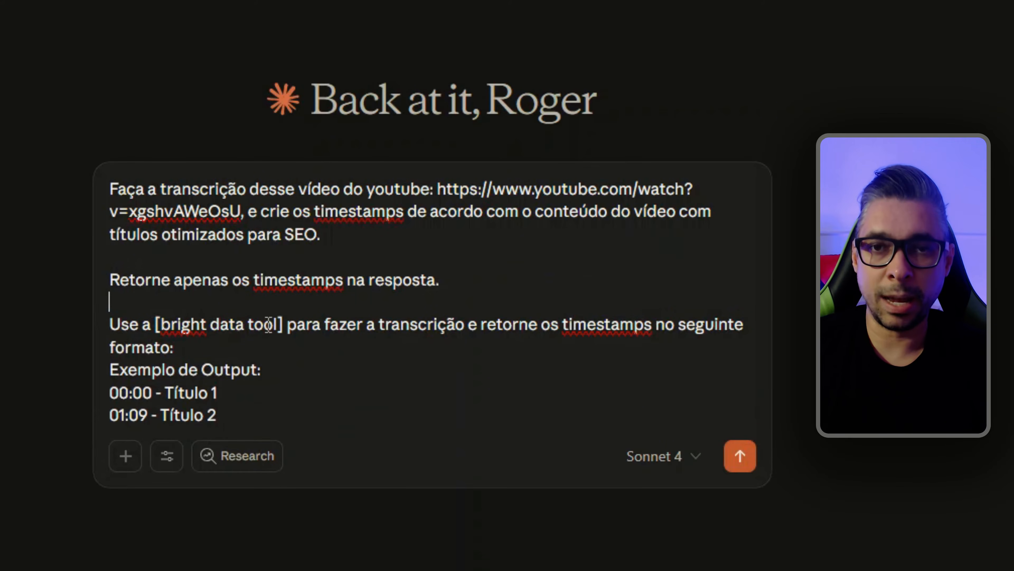
Step: Check the Bright Data and n8n-mcp connector states in Claude's search and tools list
{"action": "left_click", "coordinate": [166, 456]}
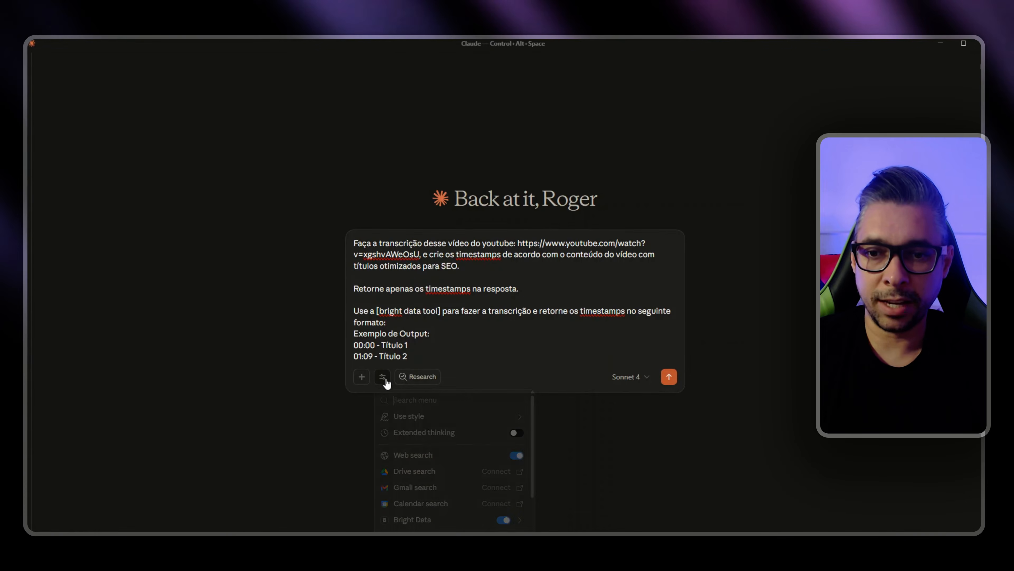
{"action": "scroll", "coordinate": [418, 494], "scroll_direction": "down", "scroll_amount": 2}
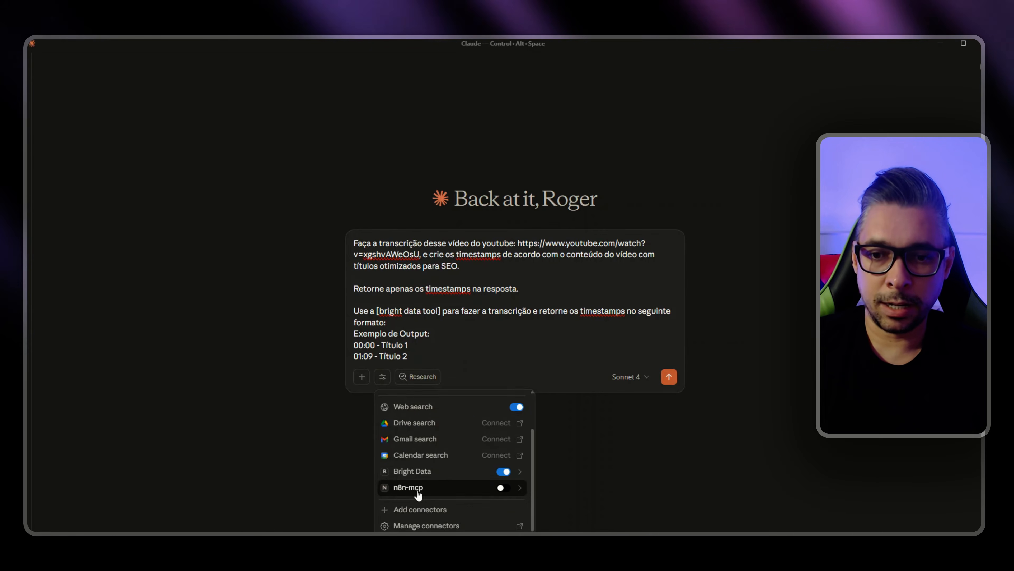
{"action": "left_click", "coordinate": [623, 462]}
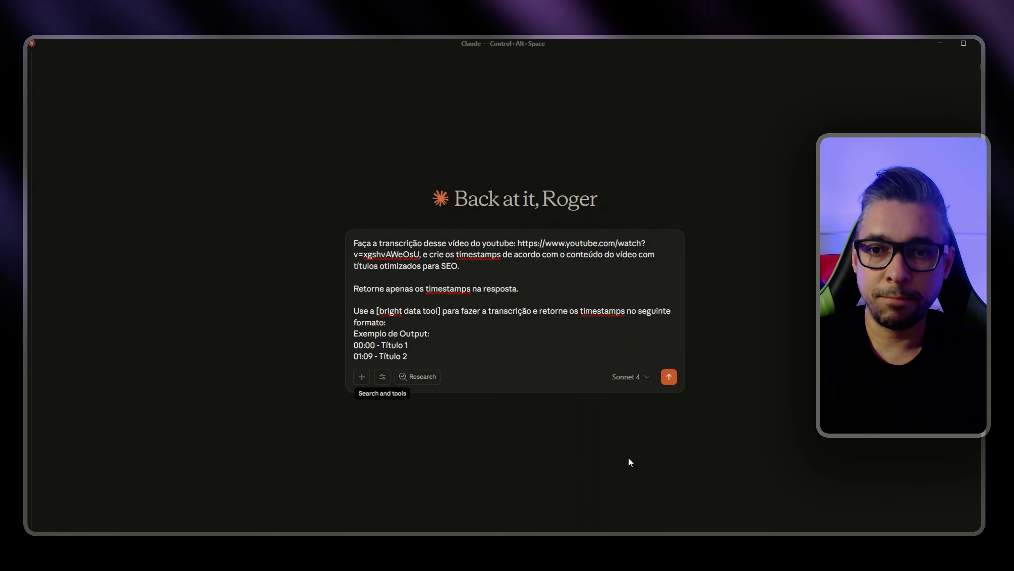
Step: Highlight the prompt's transcription instruction and insert a blank line before "Exemplo de Output:"
{"action": "left_click_drag", "start_coordinate": [455, 310], "coordinate": [625, 311]}
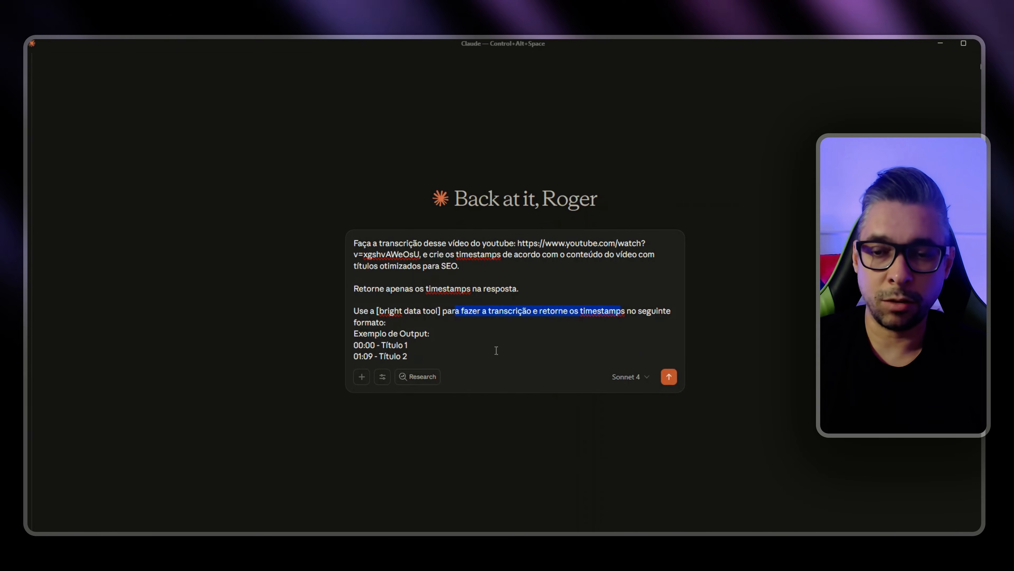
{"action": "left_click", "coordinate": [415, 325]}
{"action": "key", "text": "shift+Return"}
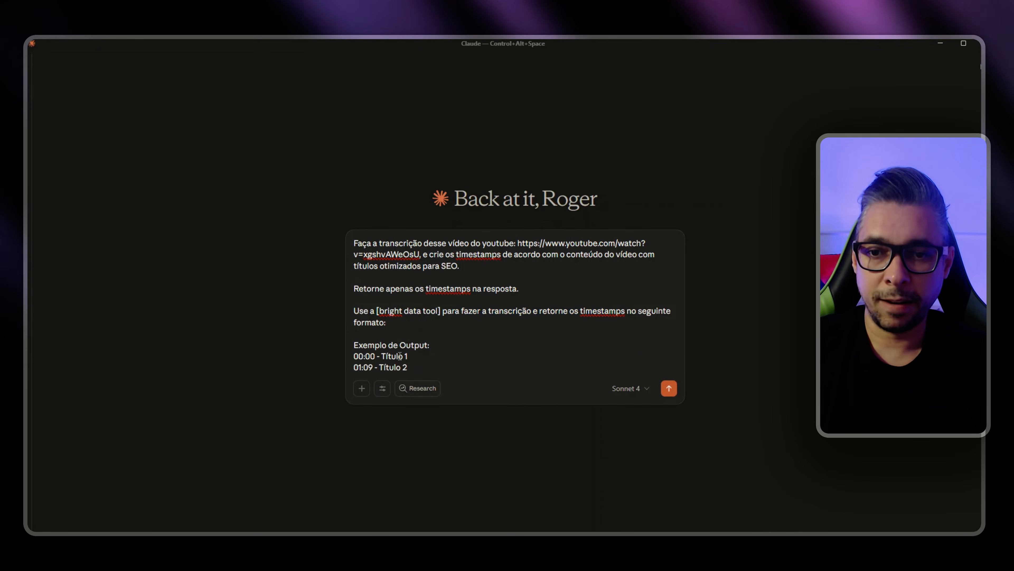
{"action": "mouse_move", "coordinate": [359, 356]}
{"action": "left_mouse_down"}
{"action": "mouse_move", "coordinate": [363, 368]}
{"action": "mouse_move", "coordinate": [396, 367]}
{"action": "mouse_move", "coordinate": [368, 356]}
{"action": "left_mouse_up"}
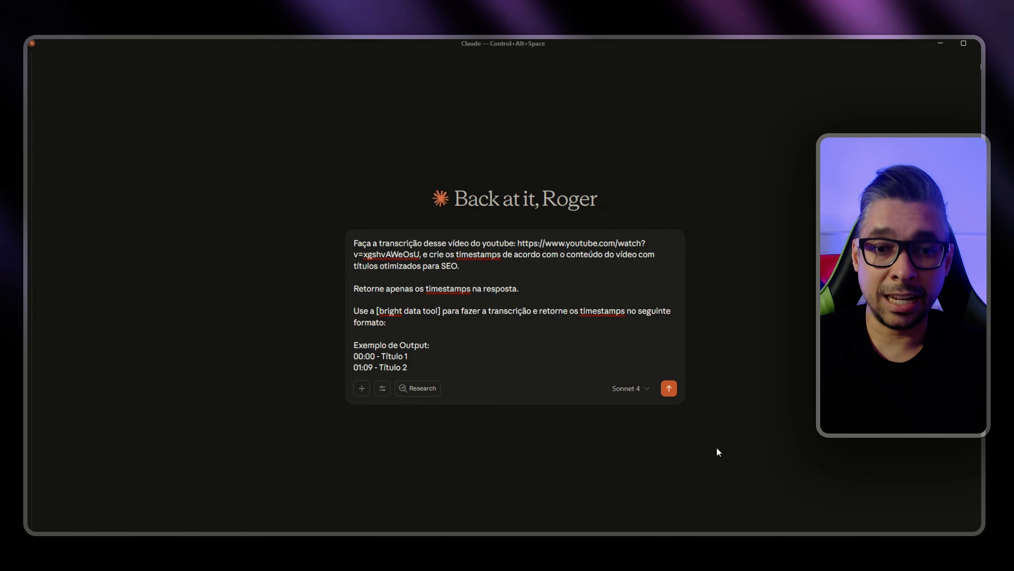
Step: Review the available models, keep Sonnet 4, and send the timestamp prompt
{"action": "left_click", "coordinate": [626, 391]}
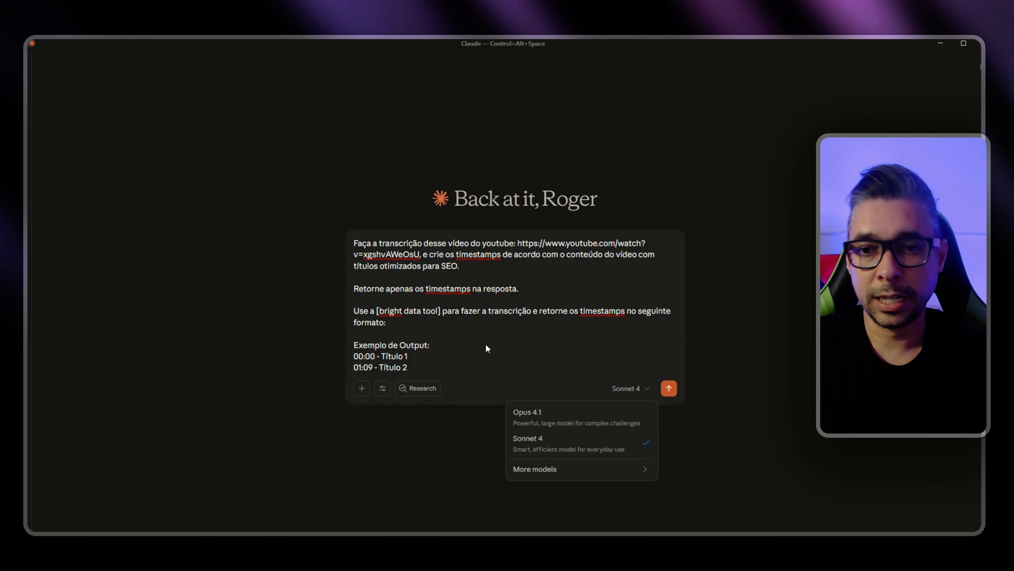
{"action": "left_click", "coordinate": [504, 335]}
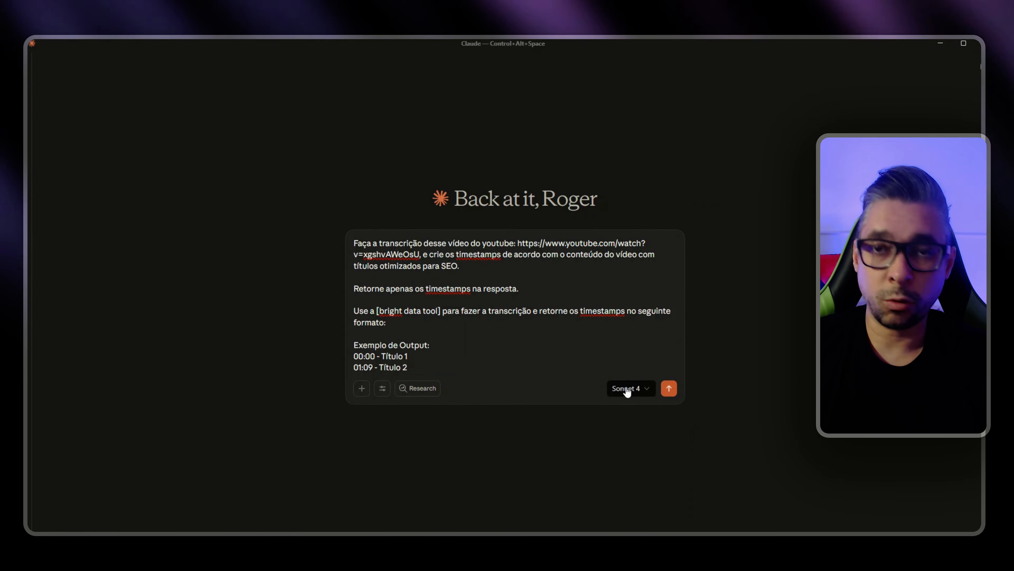
{"action": "left_click", "coordinate": [467, 340]}
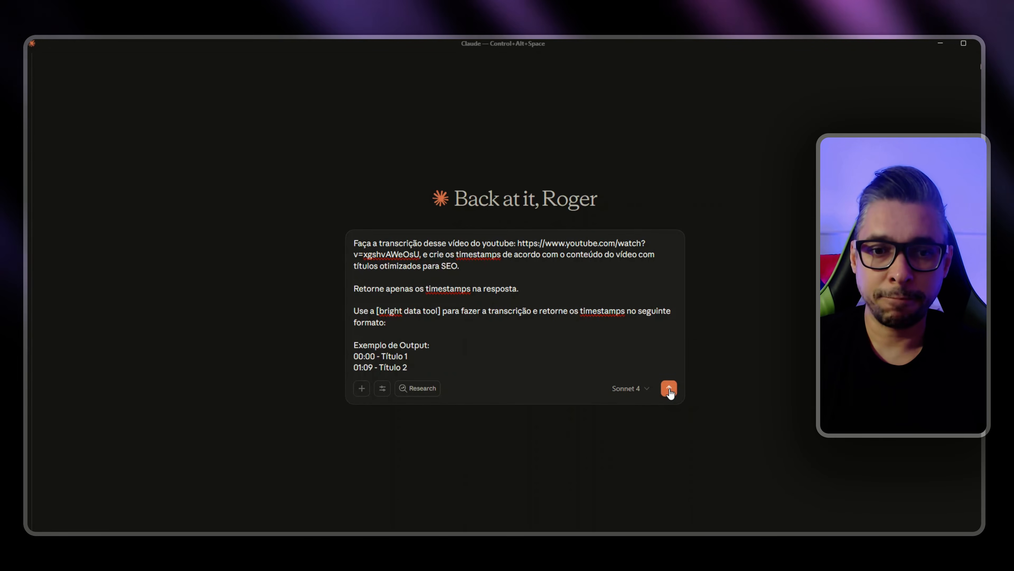
{"action": "left_click", "coordinate": [669, 389]}
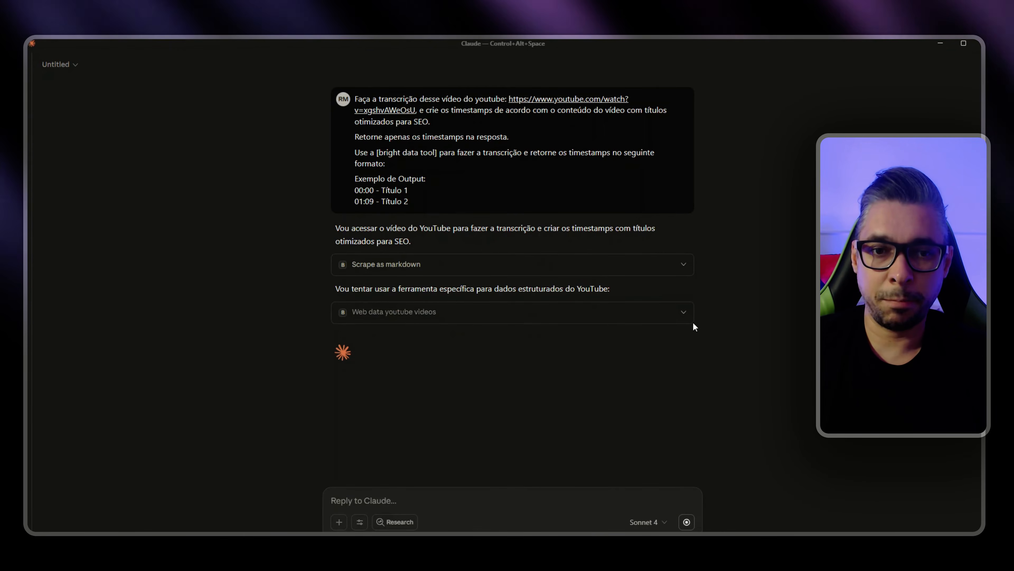
Step: Inspect the request and response details of the Web data youtube videos and Scrape as markdown tool calls
{"action": "left_click", "coordinate": [686, 314]}
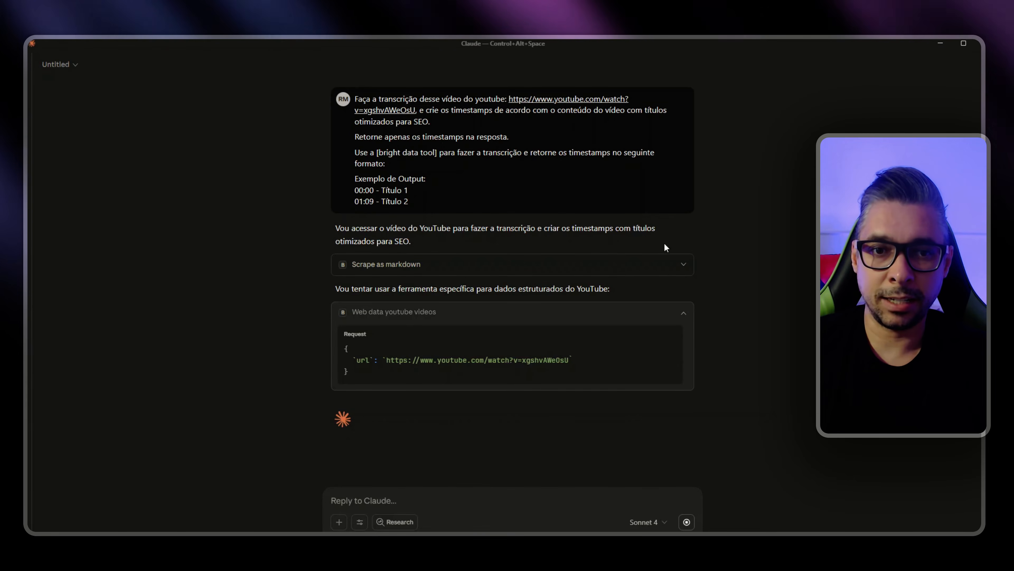
{"action": "left_click", "coordinate": [684, 264]}
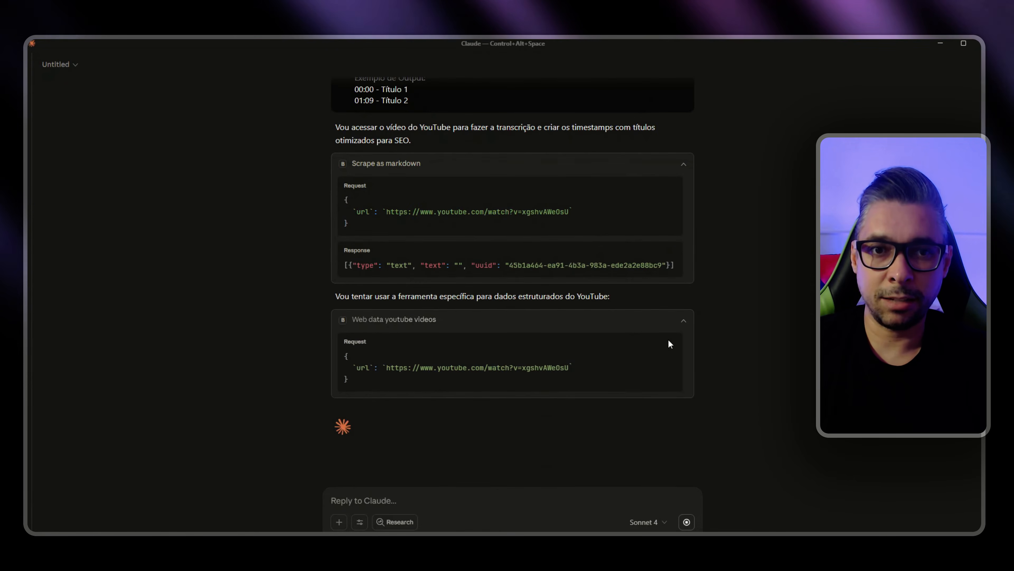
{"action": "left_click", "coordinate": [682, 171]}
{"action": "left_click", "coordinate": [684, 254]}
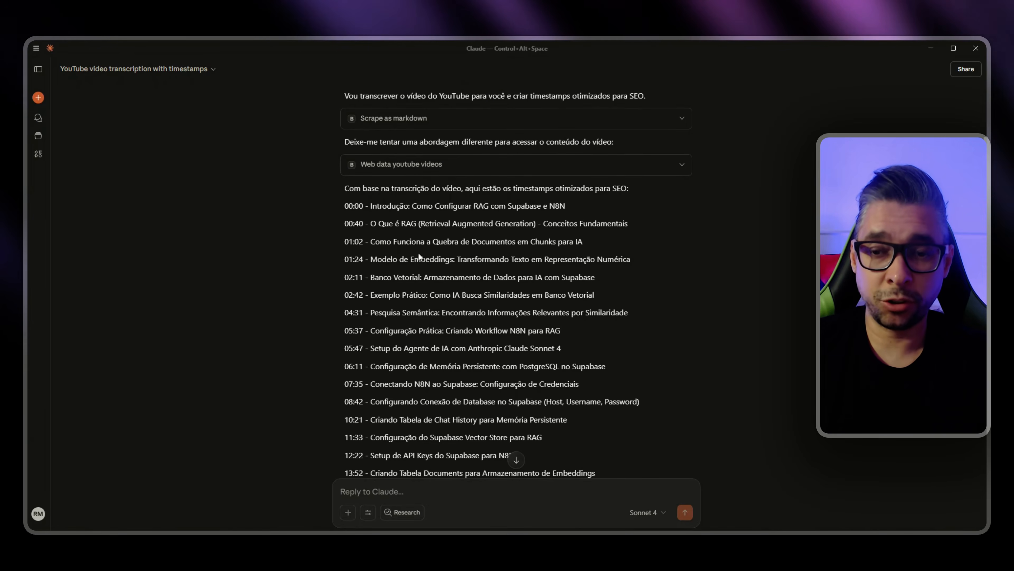
Step: Review Claude's generated timestamps and select the entire list, from the 00:00 introduction through the 24:59 conclusion, for copying
{"action": "scroll", "coordinate": [420, 255], "scroll_direction": "down", "scroll_amount": 5}
{"action": "scroll", "coordinate": [420, 256], "scroll_direction": "up", "scroll_amount": 2}
{"action": "scroll", "coordinate": [519, 340], "scroll_direction": "down", "scroll_amount": 3}
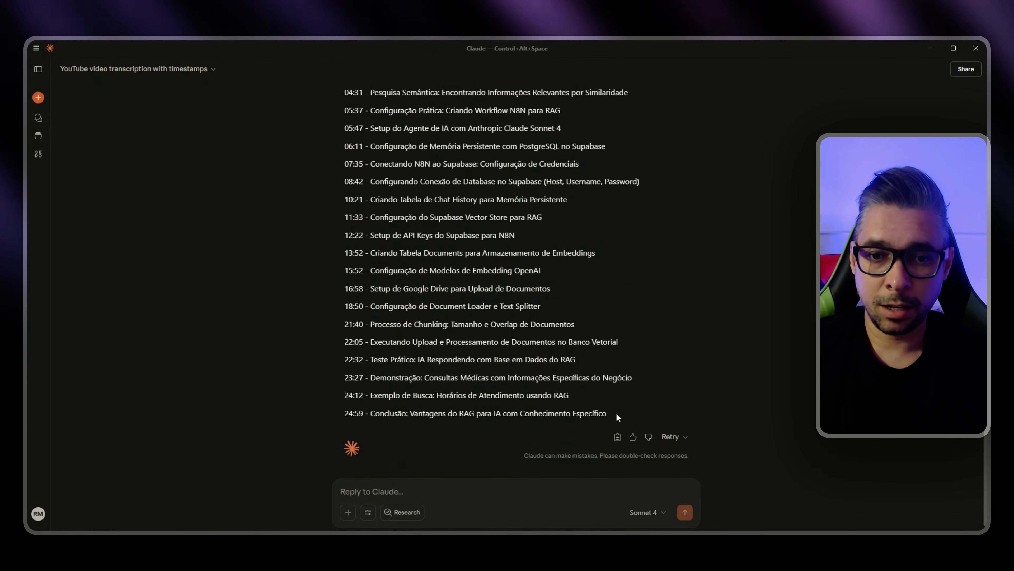
{"action": "left_click_drag", "start_coordinate": [617, 417], "coordinate": [707, 212]}
{"action": "scroll", "coordinate": [706, 207], "scroll_direction": "up", "scroll_amount": 4}
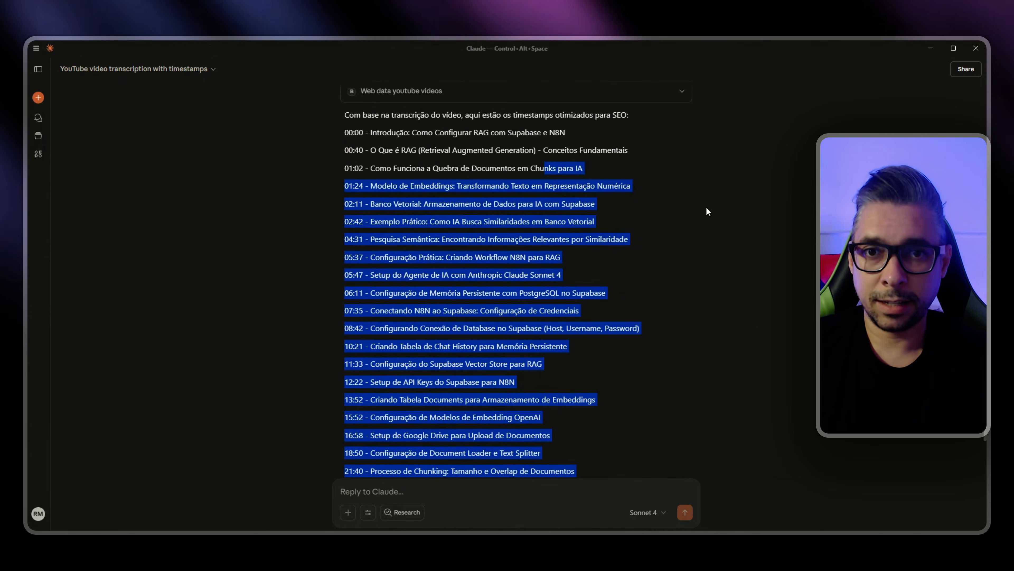
{"action": "key", "text": "shift+Up"}
{"action": "key", "text": "shift+Up"}
{"action": "key", "text": "shift+Up"}
{"action": "key", "text": "shift+Up"}
{"action": "key", "text": "shift+Down"}
{"action": "key", "text": "shift+Down"}
{"action": "key", "text": "shift+Home"}
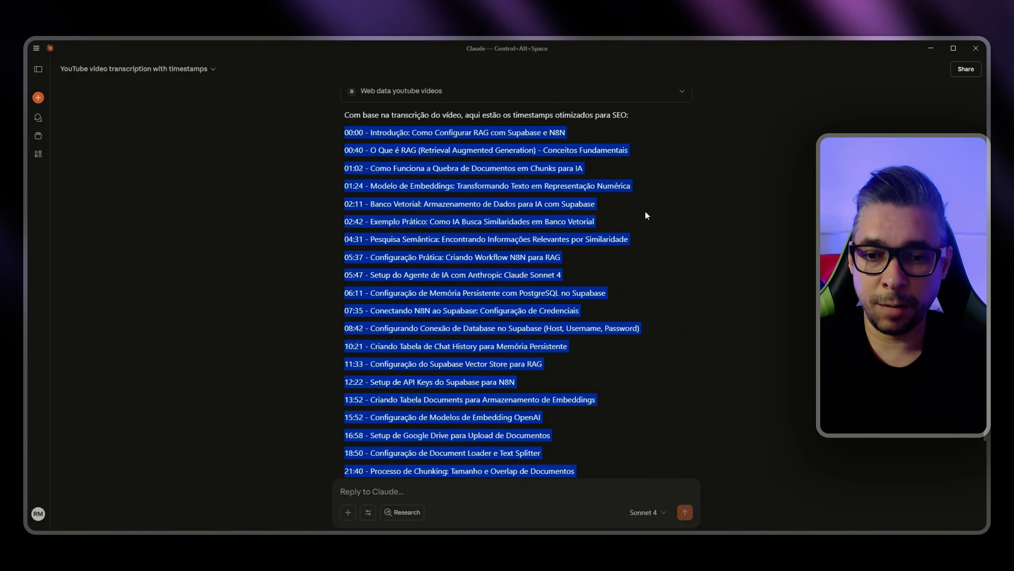
Step: Switch to YouTube Studio and paste the timestamp list at the end of the video description, separated by a blank line
{"action": "left_click", "coordinate": [447, 539]}
{"action": "left_click", "coordinate": [409, 519]}
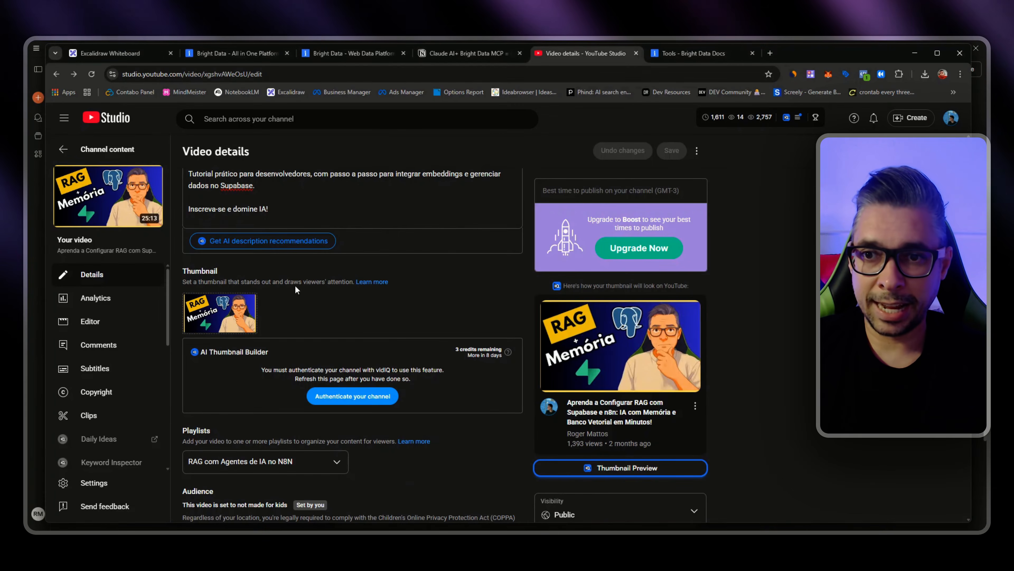
{"action": "scroll", "coordinate": [281, 415], "scroll_direction": "up", "scroll_amount": 5}
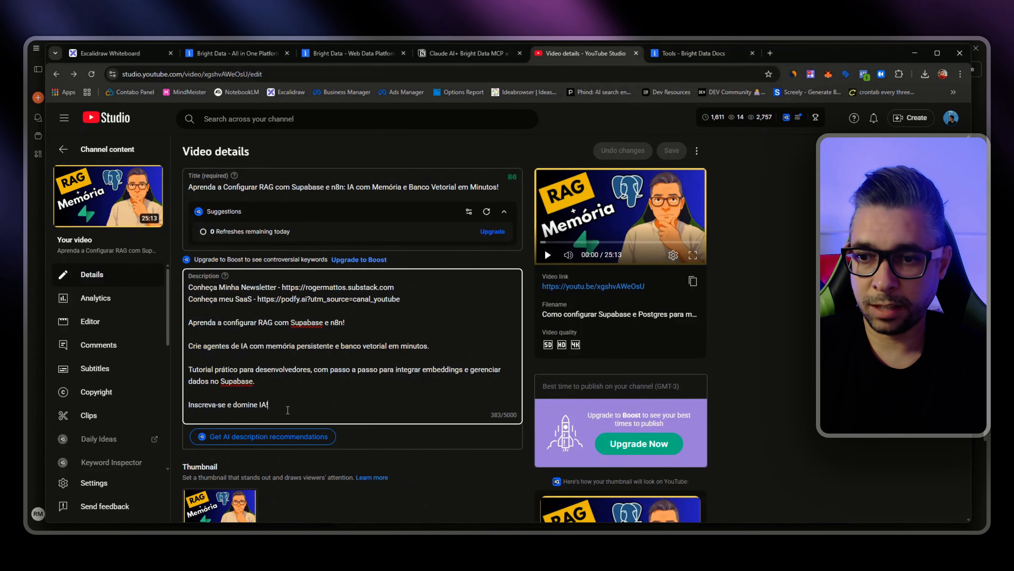
{"action": "key", "text": "Return"}
{"action": "key", "text": "Return"}
{"action": "key", "text": "ctrl+v"}
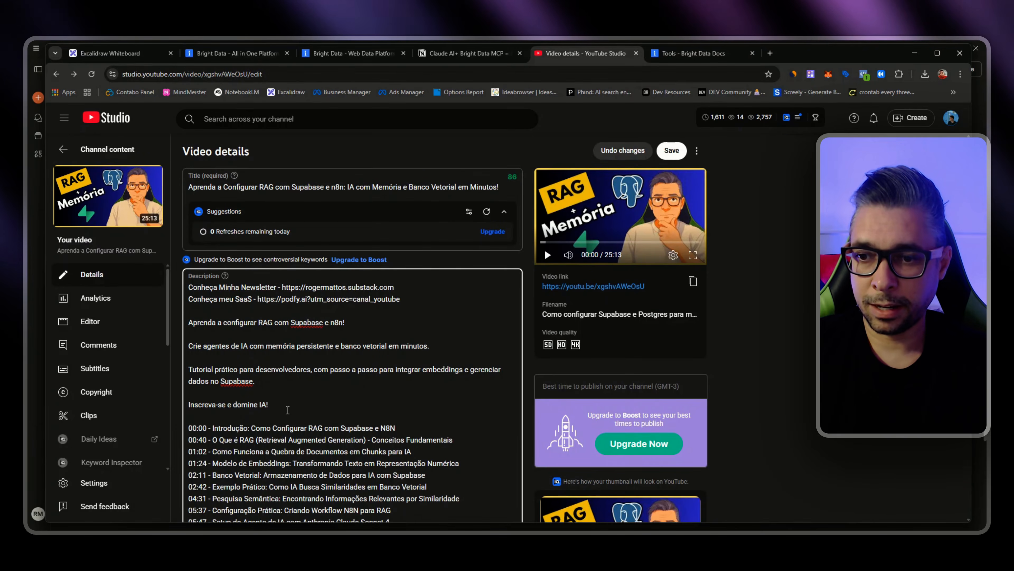
Step: Check the description with the pasted timestamps and save the video details
{"action": "scroll", "coordinate": [288, 410], "scroll_direction": "down", "scroll_amount": 7}
{"action": "scroll", "coordinate": [280, 326], "scroll_direction": "up", "scroll_amount": 7}
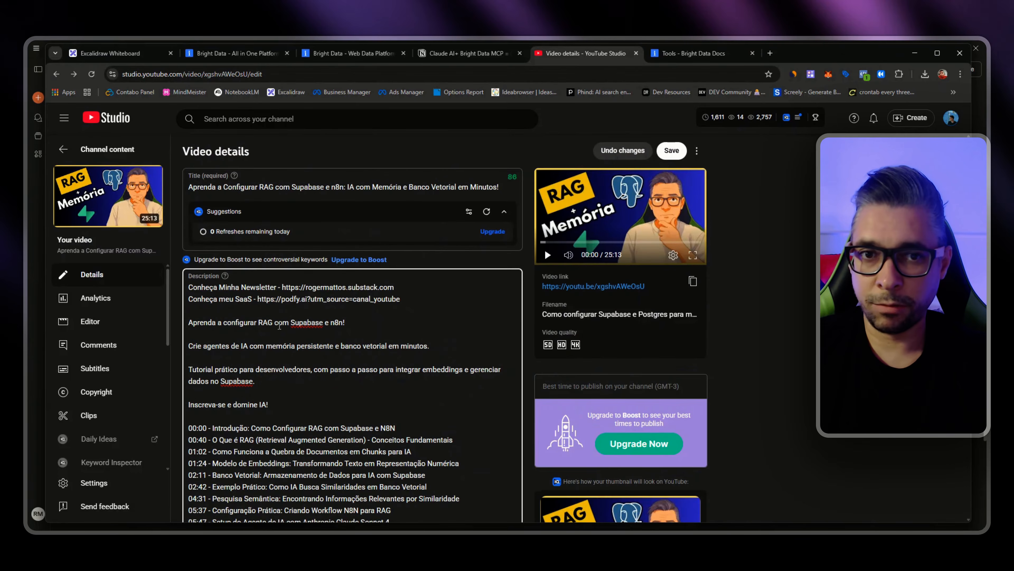
{"action": "left_click", "coordinate": [673, 151]}
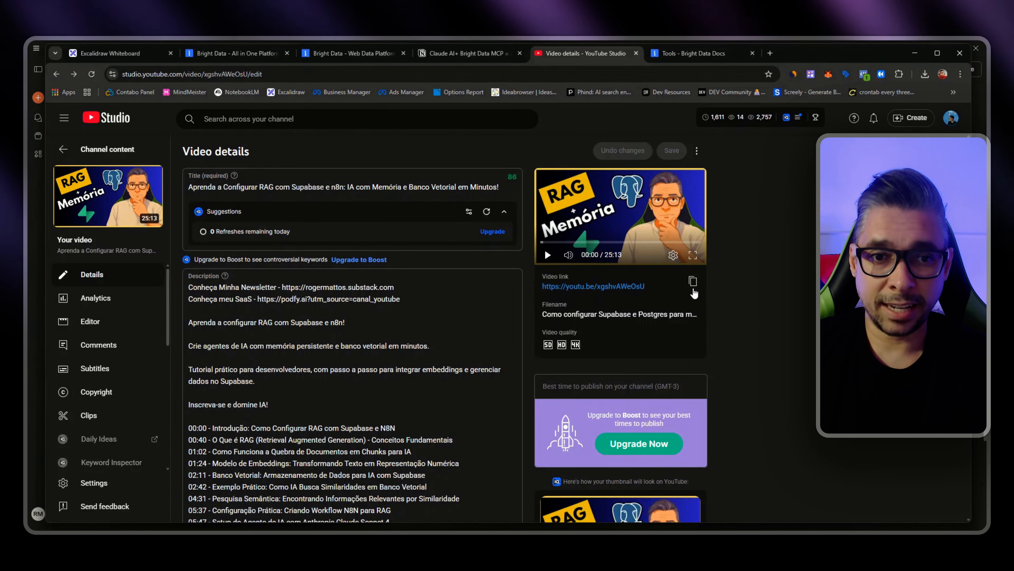
Step: Copy the video's link and open the video's watch page in a new browser tab
{"action": "left_click", "coordinate": [693, 281]}
{"action": "scroll", "coordinate": [695, 288], "scroll_direction": "down", "scroll_amount": 3}
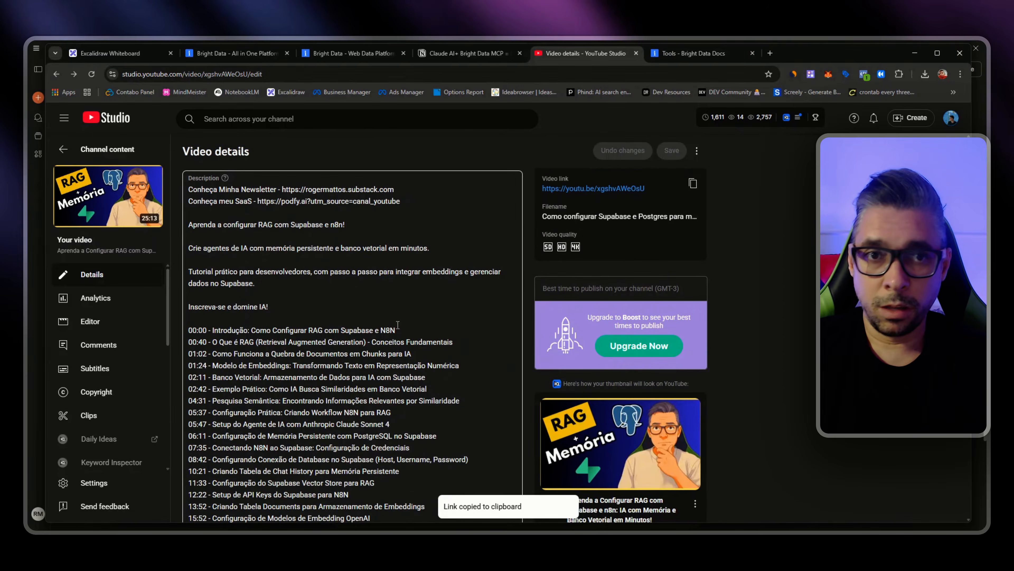
{"action": "scroll", "coordinate": [719, 200], "scroll_direction": "up", "scroll_amount": 3}
{"action": "left_click", "coordinate": [770, 53]}
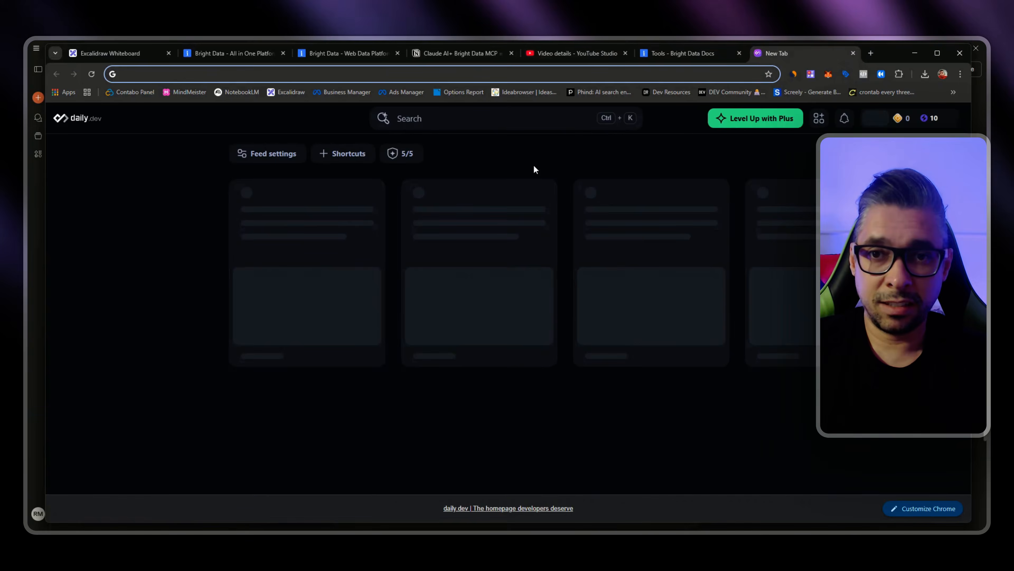
{"action": "key", "text": "ctrl+v"}
{"action": "key", "text": "Return"}
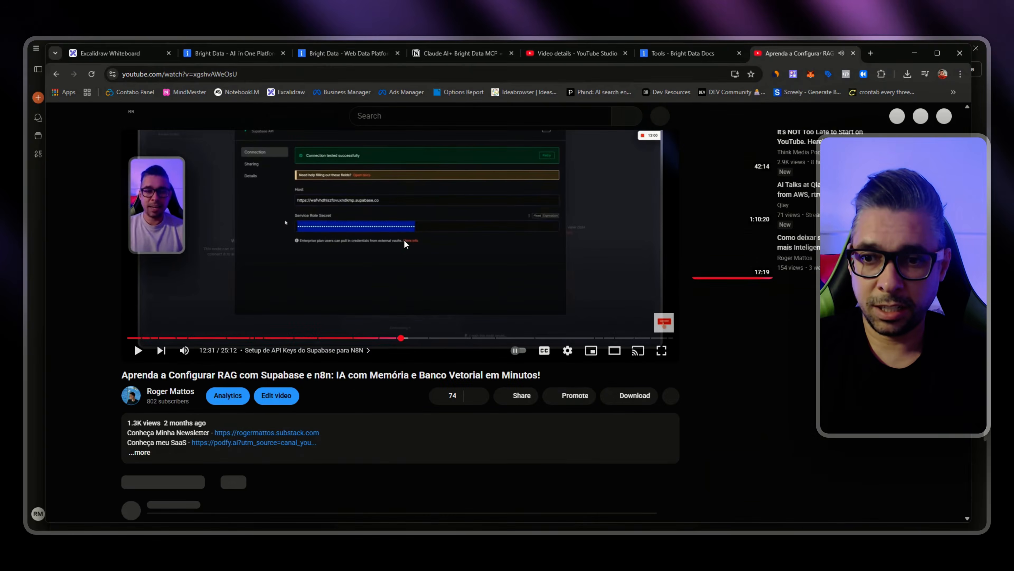
Step: Expand the video's description, play the 0:40 and 1:24 chapters to test the timestamps, and pause playback
{"action": "left_click", "coordinate": [343, 436]}
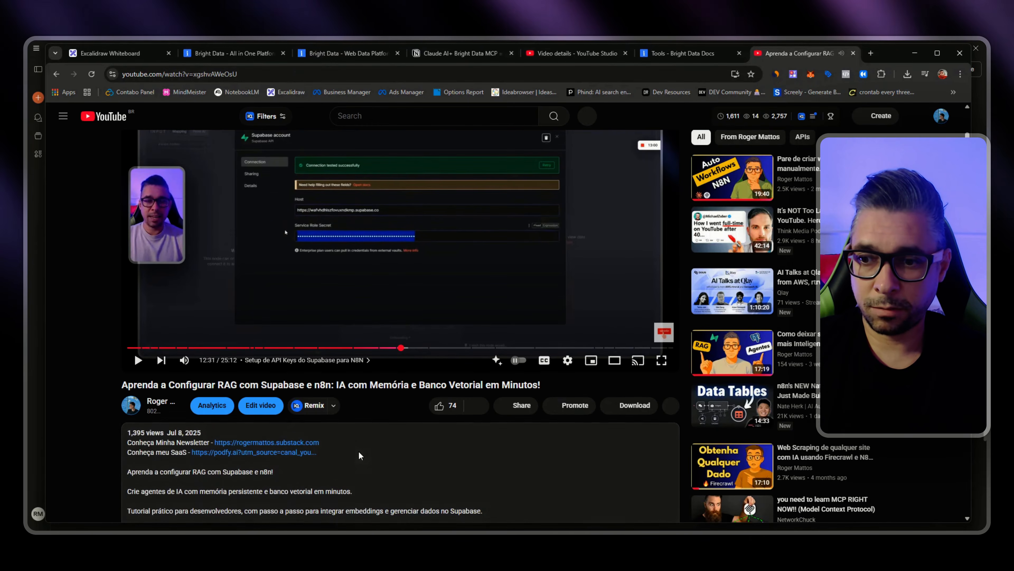
{"action": "scroll", "coordinate": [392, 362], "scroll_direction": "down", "scroll_amount": 5}
{"action": "left_click", "coordinate": [136, 364]}
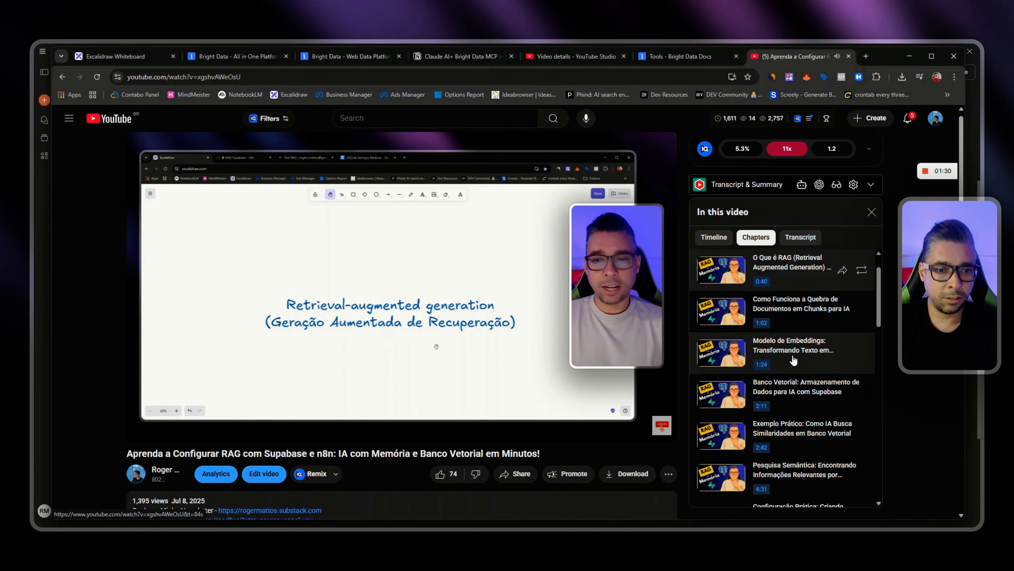
{"action": "left_click", "coordinate": [793, 350]}
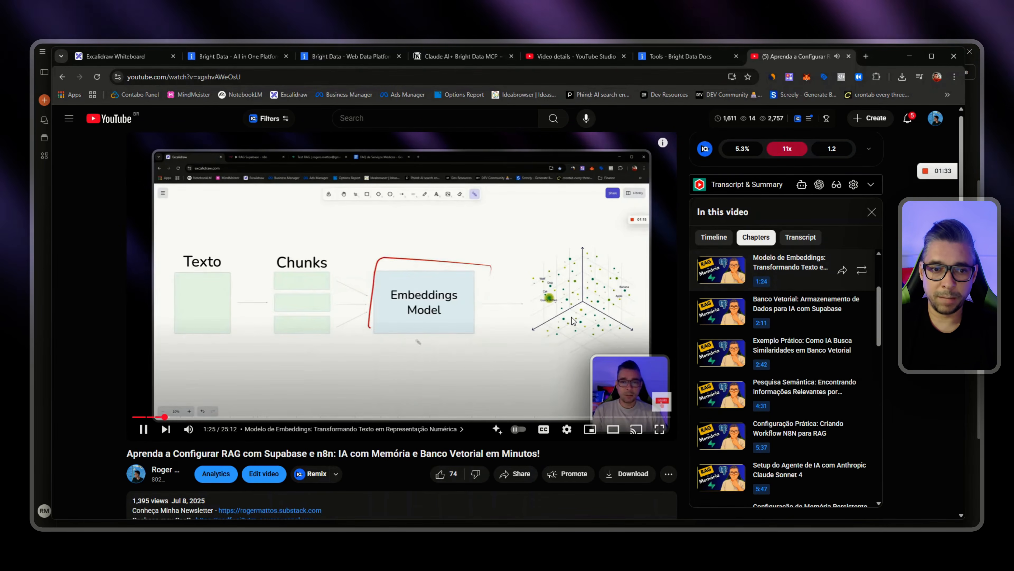
{"action": "left_click", "coordinate": [517, 327]}
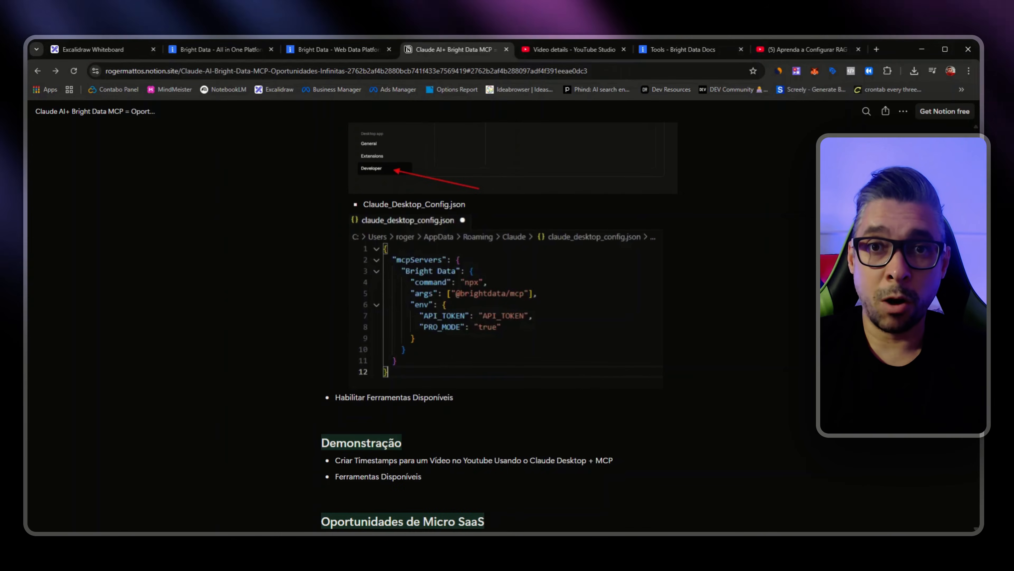
Step: Switch to the Bright Data MCP Tools documentation and highlight the instructions for enabling Pro mode in Remote and Local MCP
{"action": "left_click", "coordinate": [459, 56]}
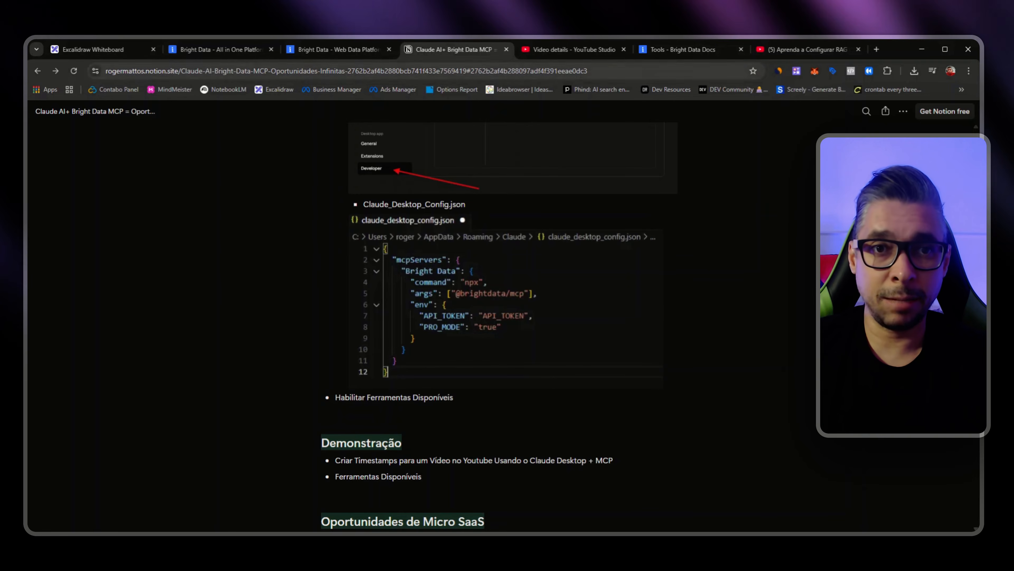
{"action": "left_click", "coordinate": [665, 51]}
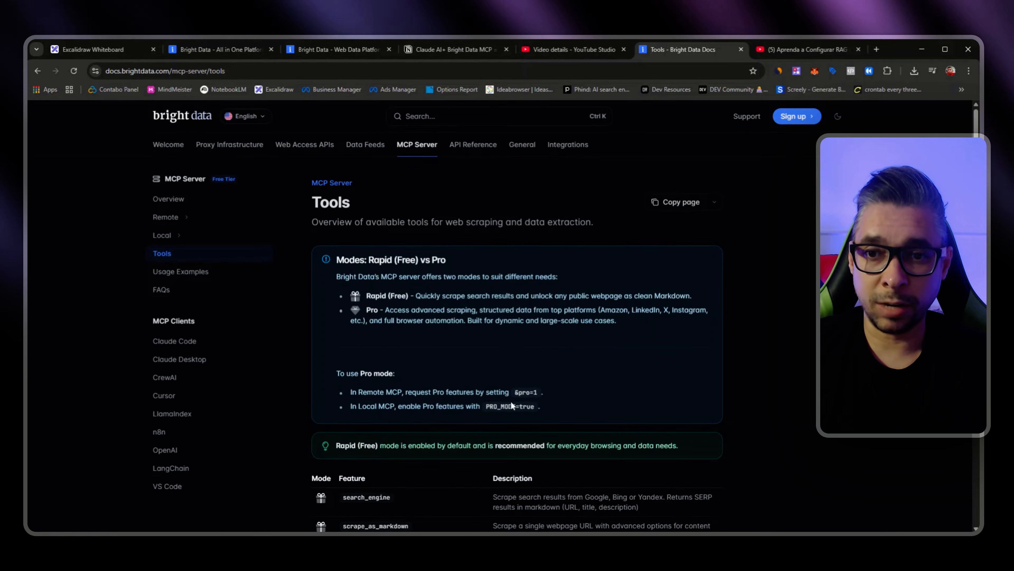
{"action": "left_click_drag", "start_coordinate": [561, 407], "coordinate": [449, 385]}
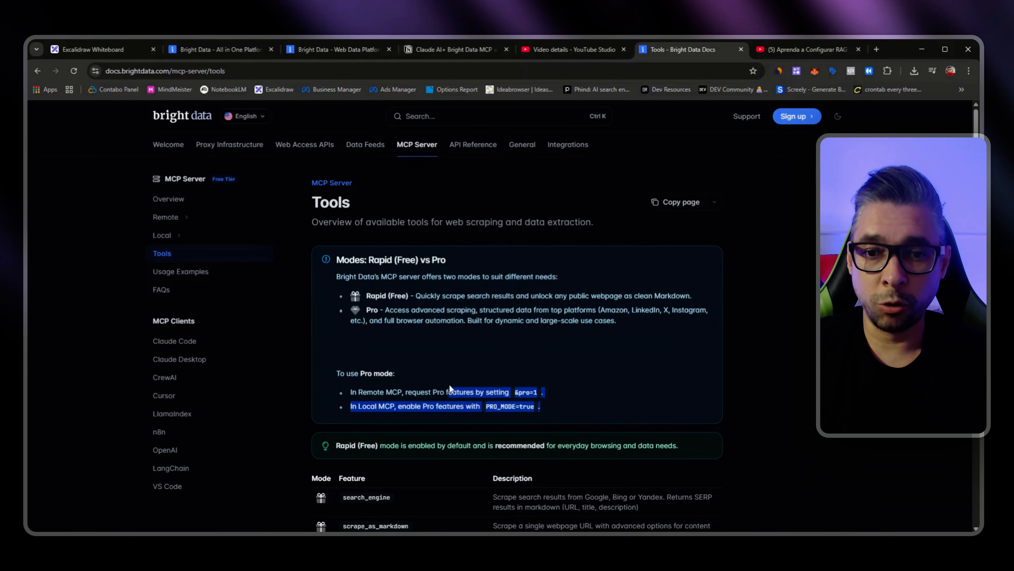
{"action": "left_click", "coordinate": [497, 357]}
Step: Examine the tools table, comparing the Rapid and Pro entries for scraping, Amazon, LinkedIn, Instagram and Facebook data
{"action": "scroll", "coordinate": [539, 335], "scroll_direction": "down", "scroll_amount": 10}
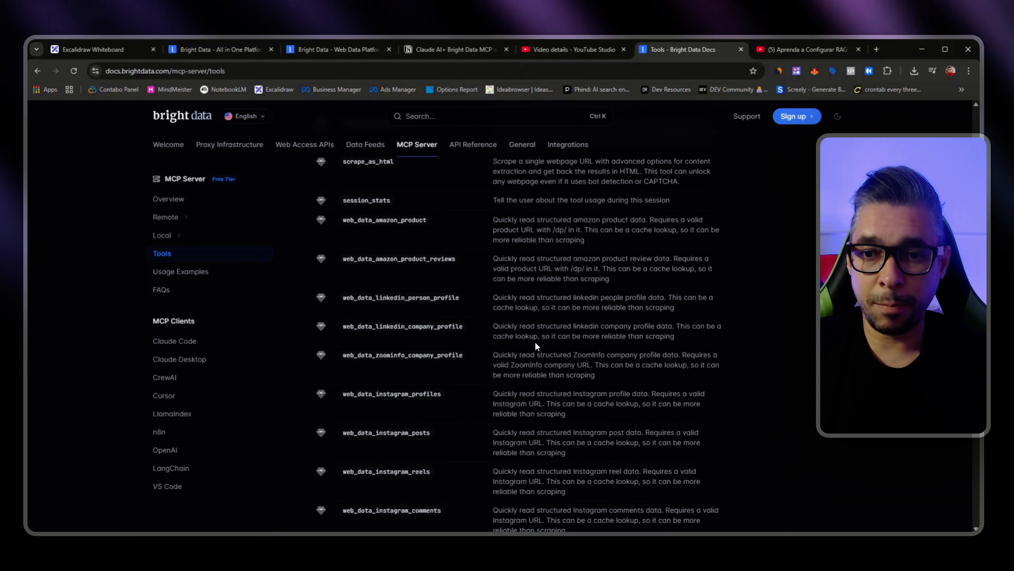
{"action": "scroll", "coordinate": [536, 346], "scroll_direction": "down", "scroll_amount": 5}
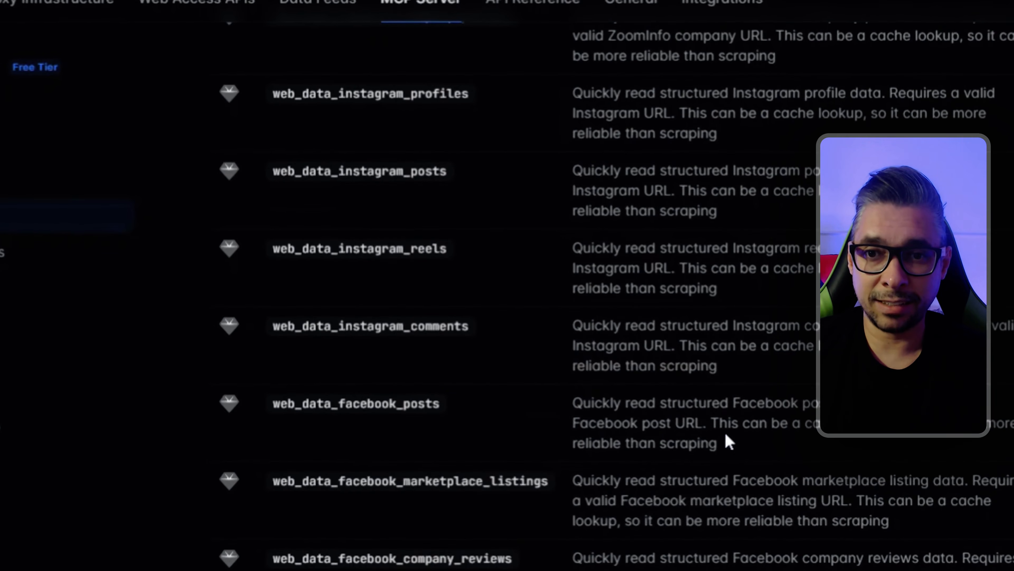
{"action": "scroll", "coordinate": [728, 440], "scroll_direction": "up", "scroll_amount": 6}
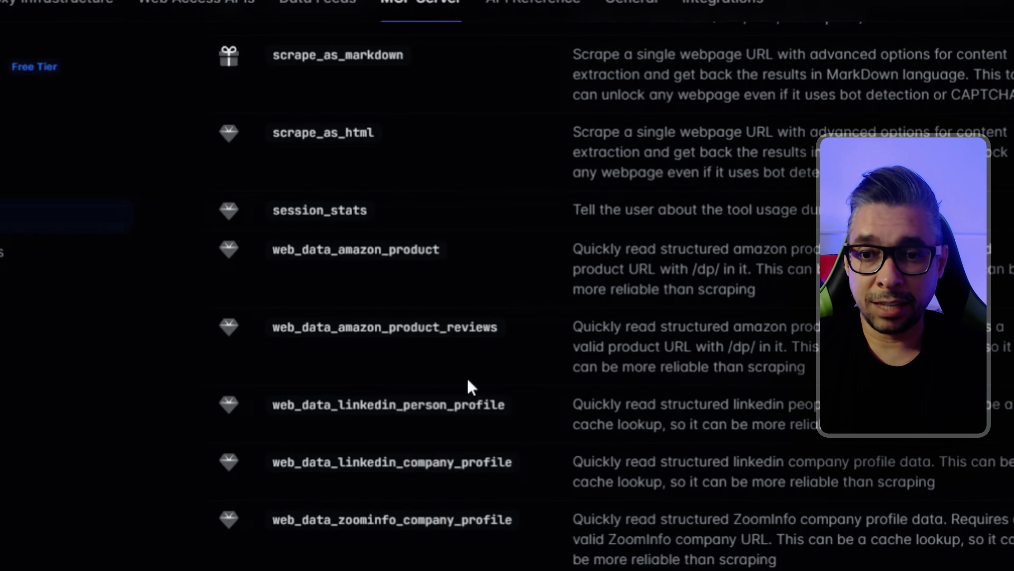
{"action": "scroll", "coordinate": [407, 309], "scroll_direction": "up", "scroll_amount": 3}
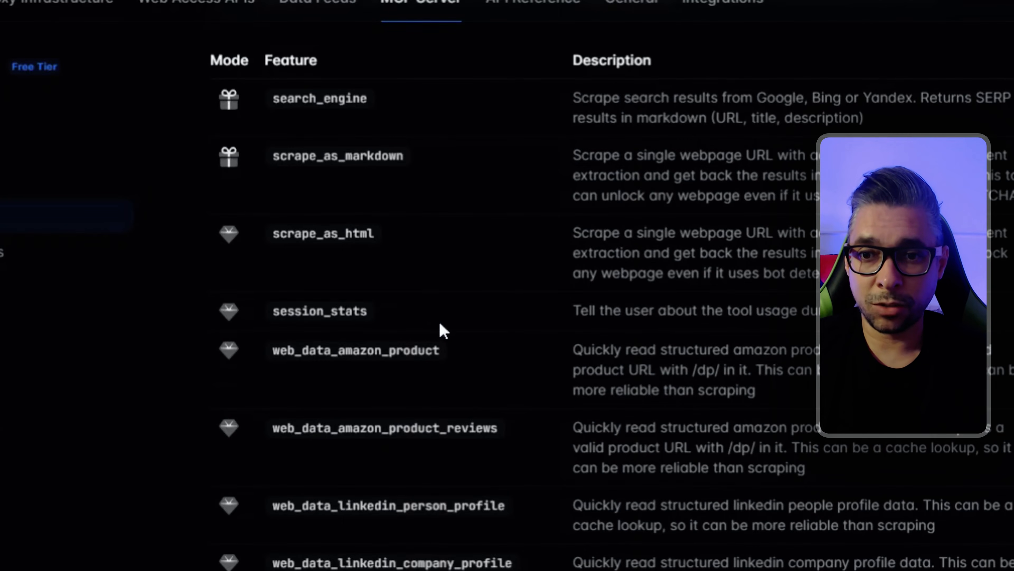
{"action": "scroll", "coordinate": [729, 444], "scroll_direction": "down", "scroll_amount": 3}
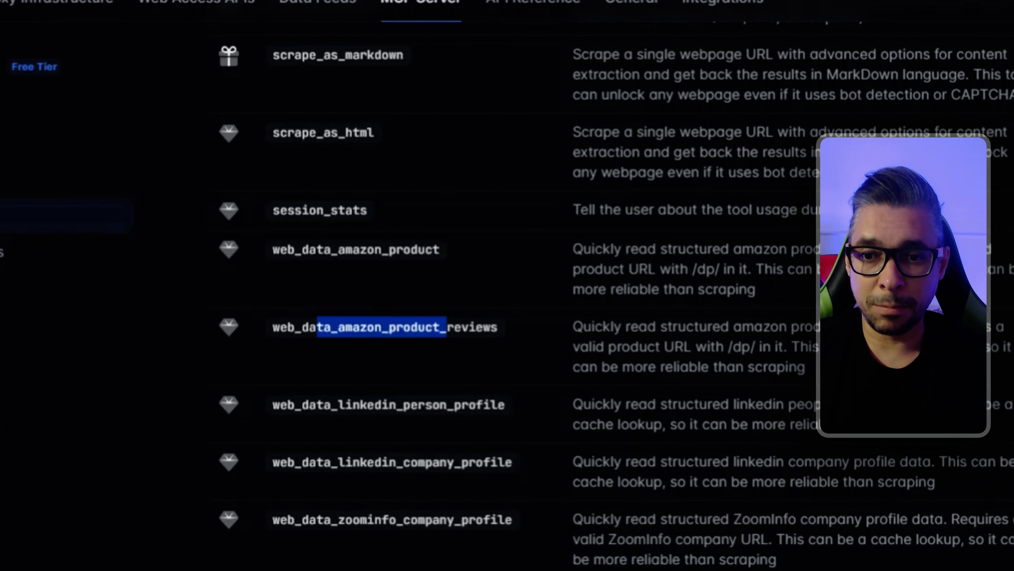
{"action": "scroll", "coordinate": [543, 444], "scroll_direction": "down", "scroll_amount": 20}
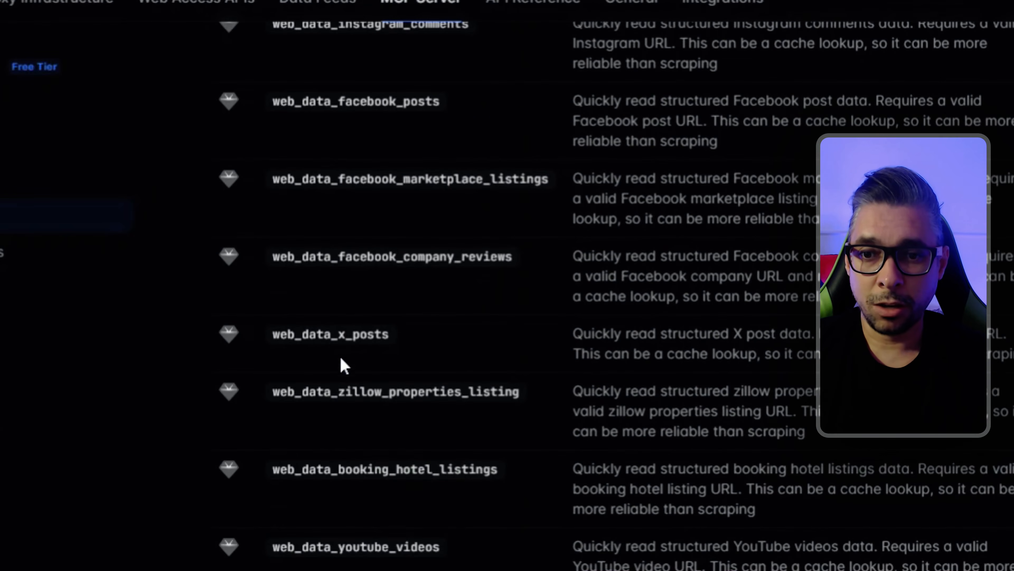
Step: Highlight the Zillow and Booking listing tools, and examine the scraping browser, retail, LinkedIn and TikTok tools further down the table
{"action": "left_click_drag", "start_coordinate": [346, 392], "coordinate": [476, 392]}
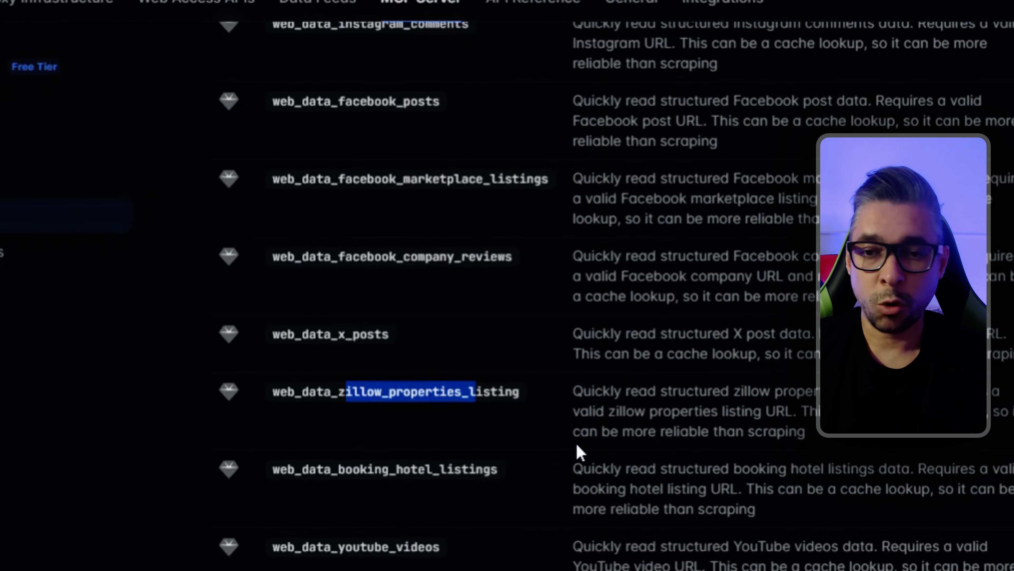
{"action": "scroll", "coordinate": [405, 416], "scroll_direction": "down", "scroll_amount": 3}
{"action": "left_click_drag", "start_coordinate": [353, 368], "coordinate": [476, 368]}
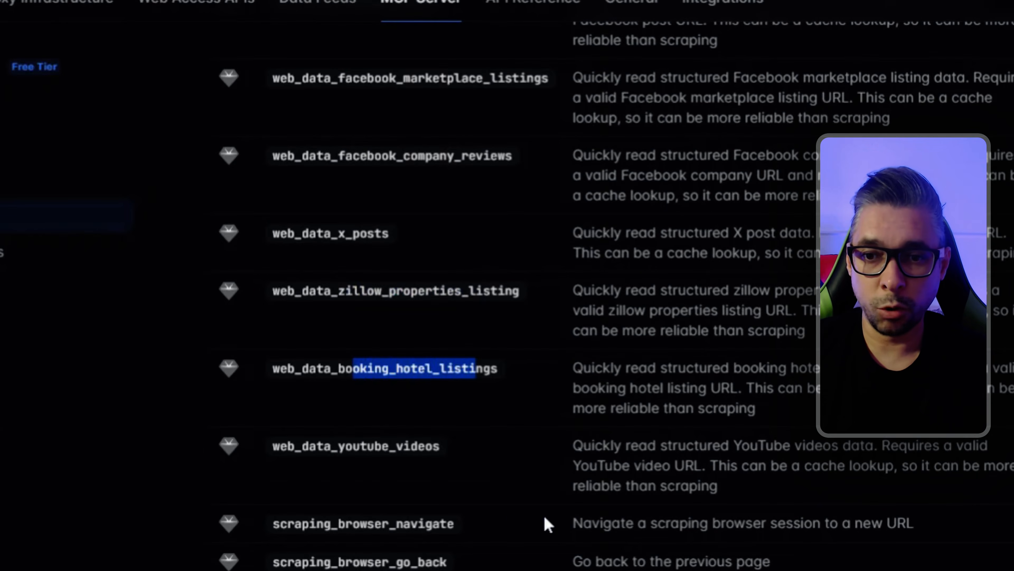
{"action": "scroll", "coordinate": [471, 497], "scroll_direction": "down", "scroll_amount": 5}
{"action": "scroll", "coordinate": [507, 285], "scroll_direction": "down", "scroll_amount": 3}
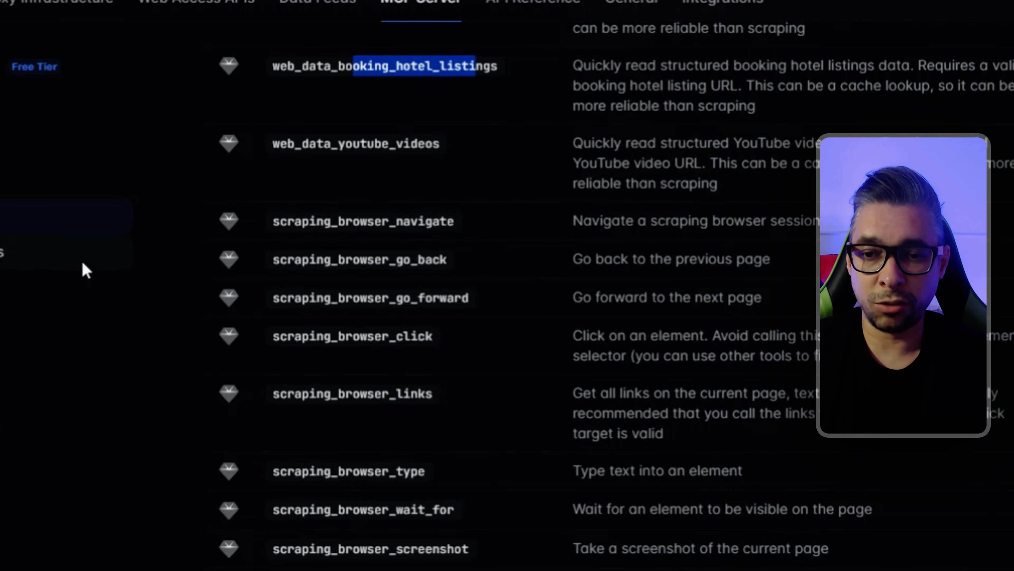
{"action": "scroll", "coordinate": [650, 367], "scroll_direction": "down", "scroll_amount": 12}
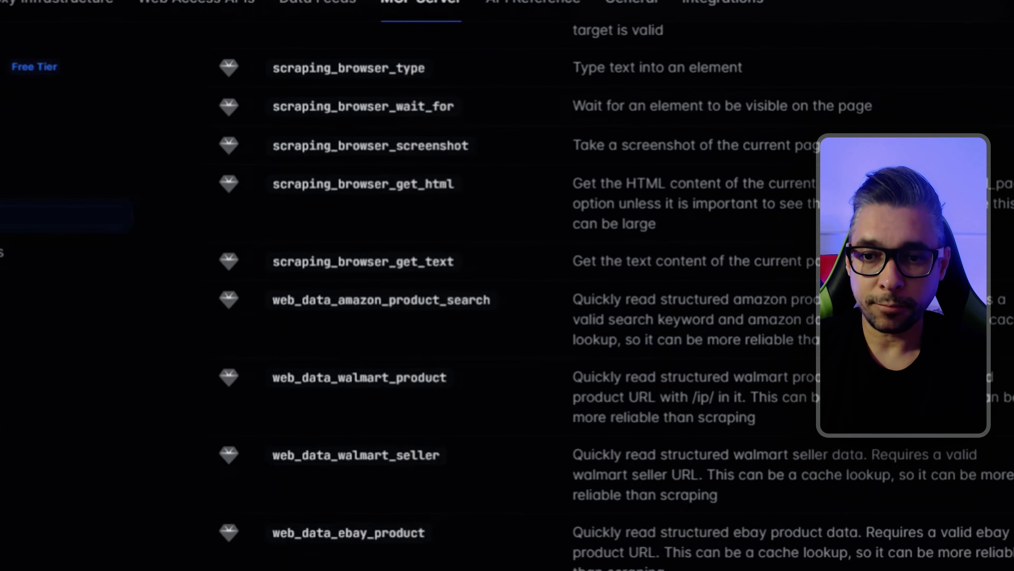
{"action": "scroll", "coordinate": [699, 567], "scroll_direction": "down", "scroll_amount": 5}
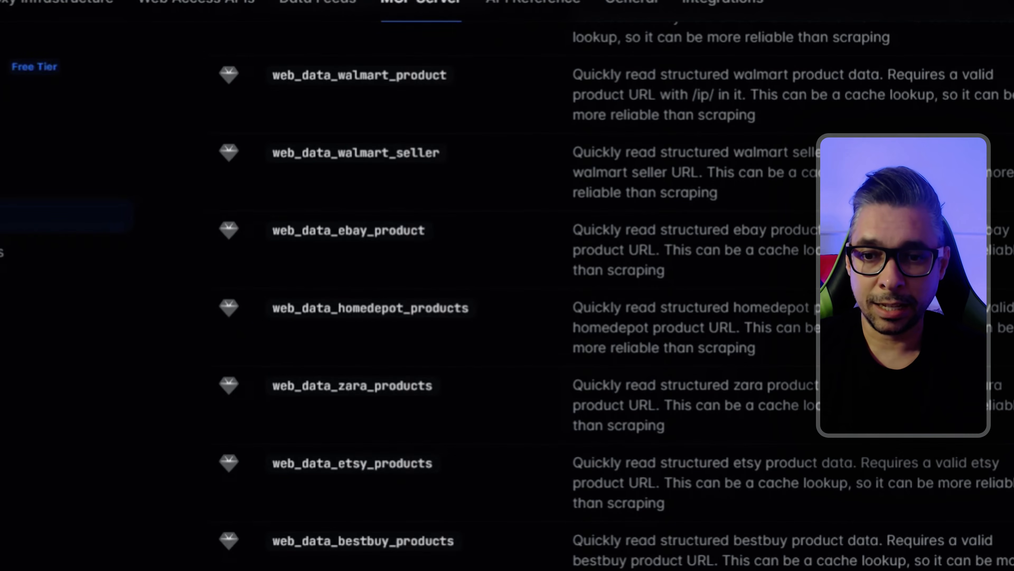
{"action": "scroll", "coordinate": [507, 303], "scroll_direction": "down", "scroll_amount": 5}
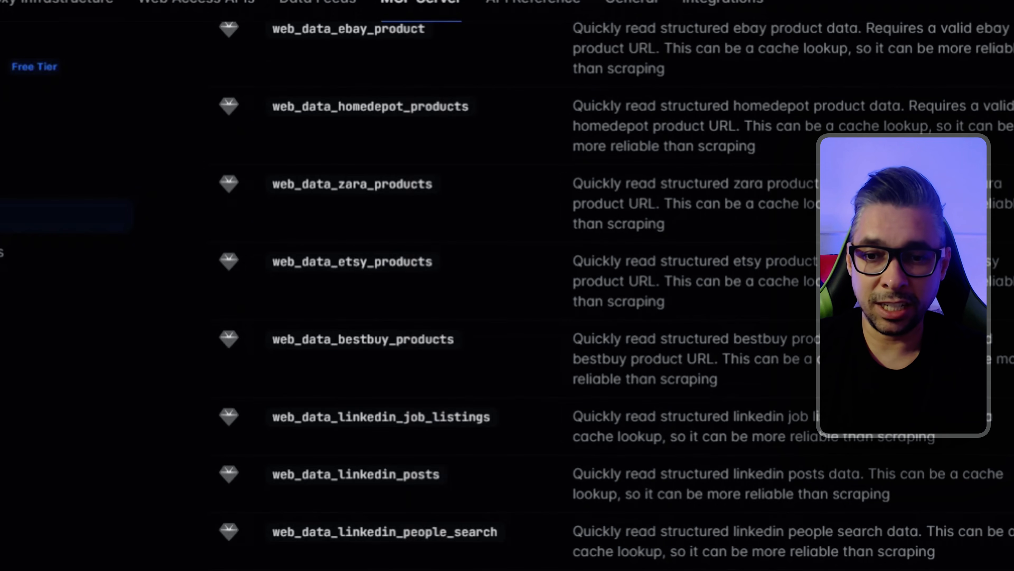
{"action": "scroll", "coordinate": [455, 555], "scroll_direction": "down", "scroll_amount": 12}
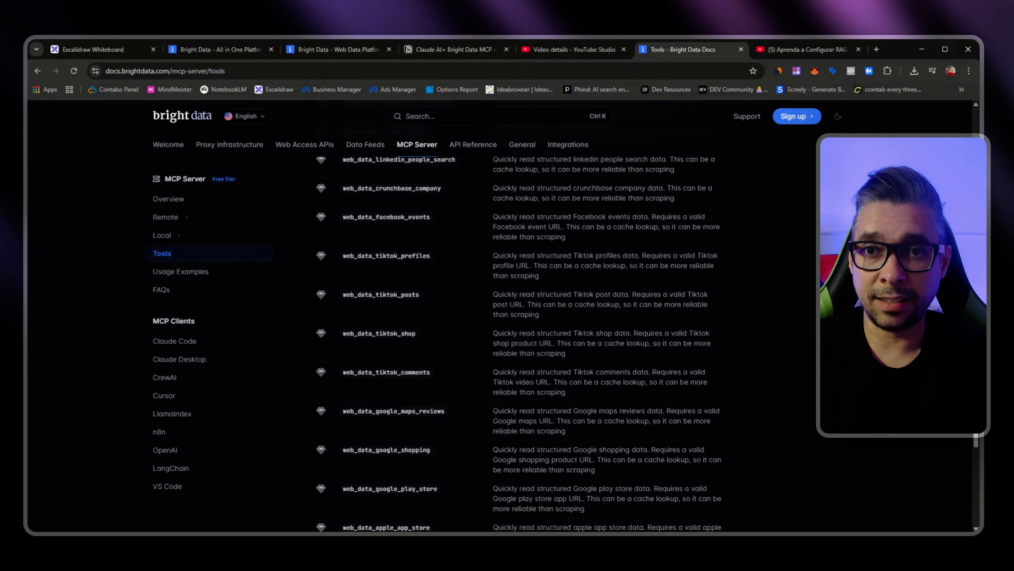
Step: Switch to the Notion notes and examine Oportunidades de Micro SaaS, highlighting the scraper, price tracking and alert points of the Competitor Price Intelligence Platform
{"action": "left_click", "coordinate": [442, 53]}
{"action": "scroll", "coordinate": [489, 317], "scroll_direction": "down", "scroll_amount": 3}
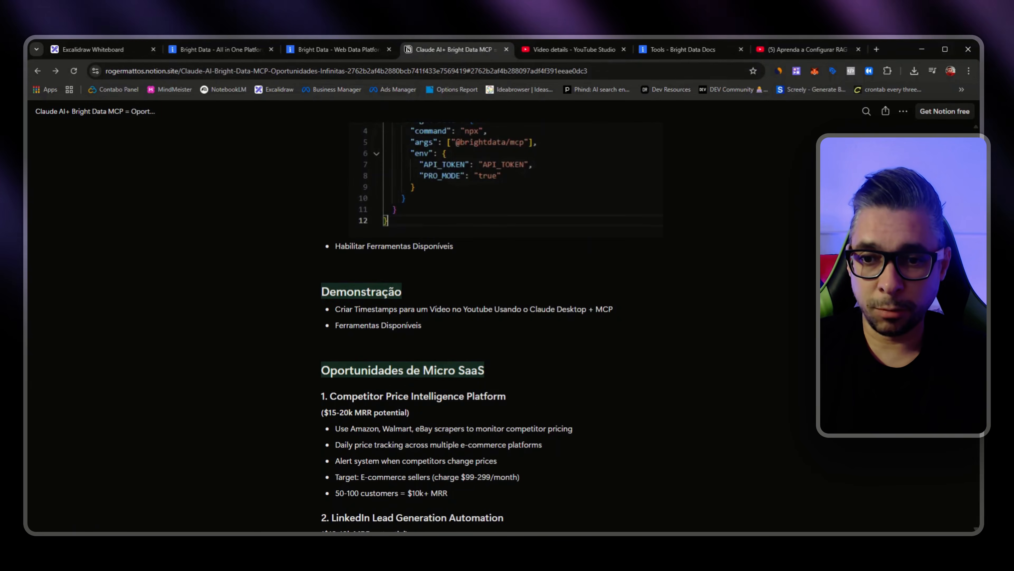
{"action": "scroll", "coordinate": [489, 320], "scroll_direction": "down", "scroll_amount": 1}
{"action": "scroll", "coordinate": [489, 320], "scroll_direction": "down", "scroll_amount": 1}
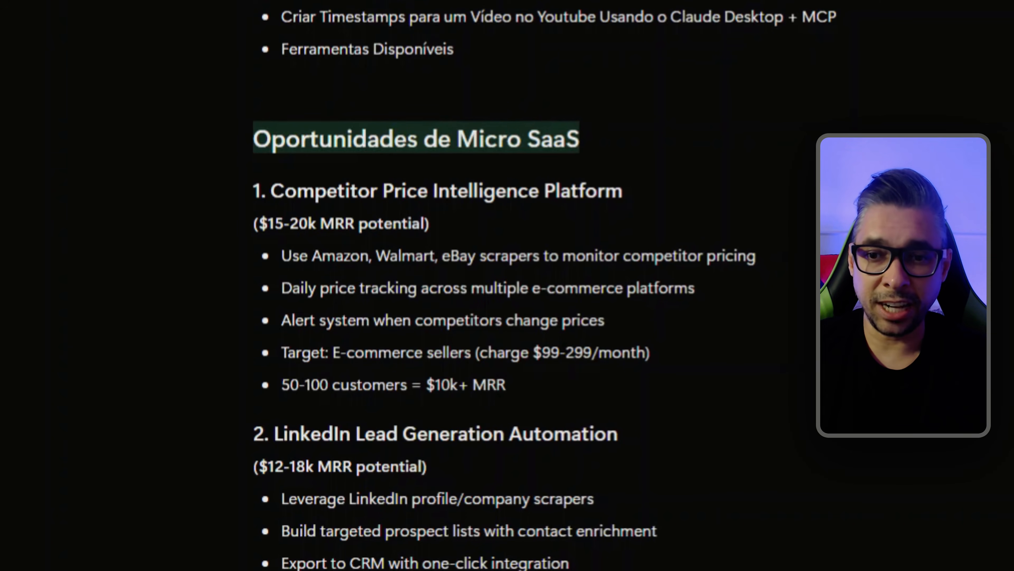
{"action": "scroll", "coordinate": [489, 319], "scroll_direction": "down", "scroll_amount": 1}
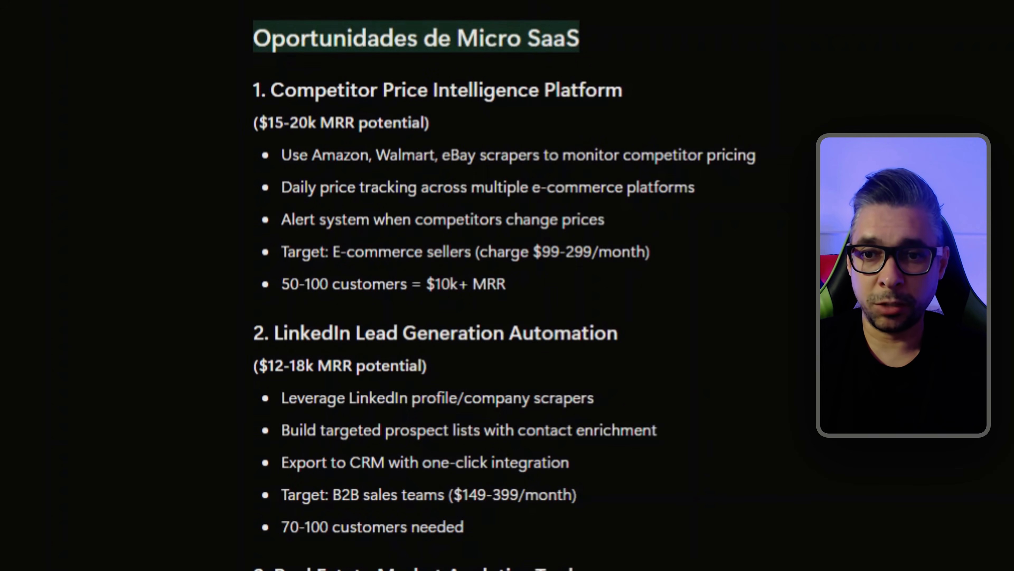
{"action": "left_click_drag", "start_coordinate": [322, 155], "coordinate": [756, 155]}
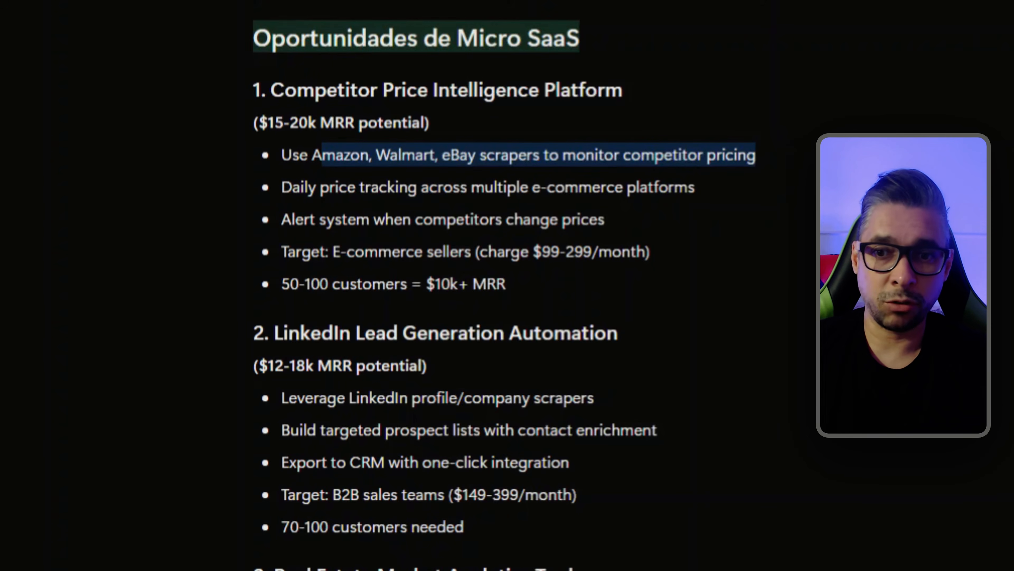
{"action": "left_click_drag", "start_coordinate": [340, 187], "coordinate": [605, 219]}
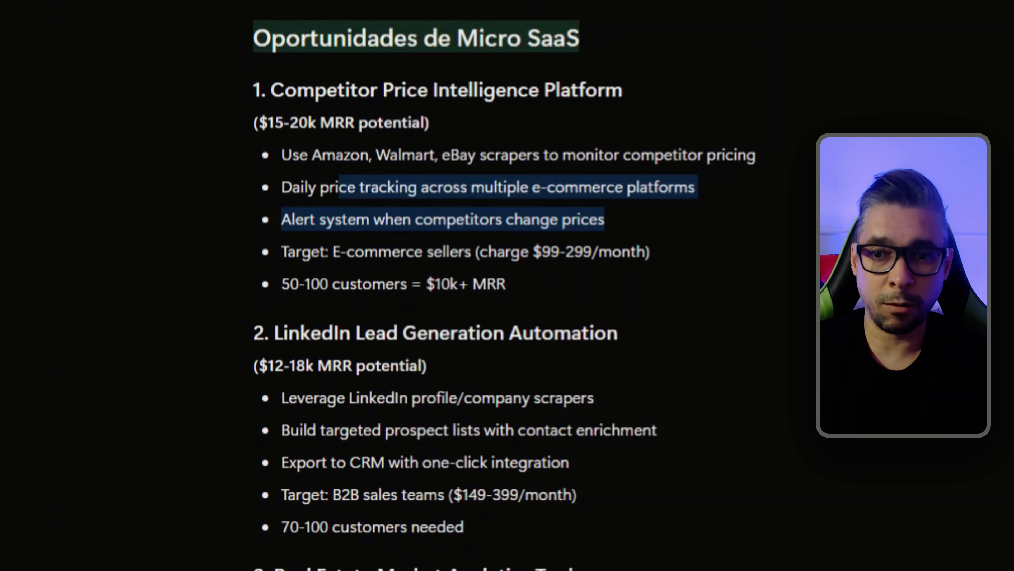
{"action": "left_click", "coordinate": [606, 223]}
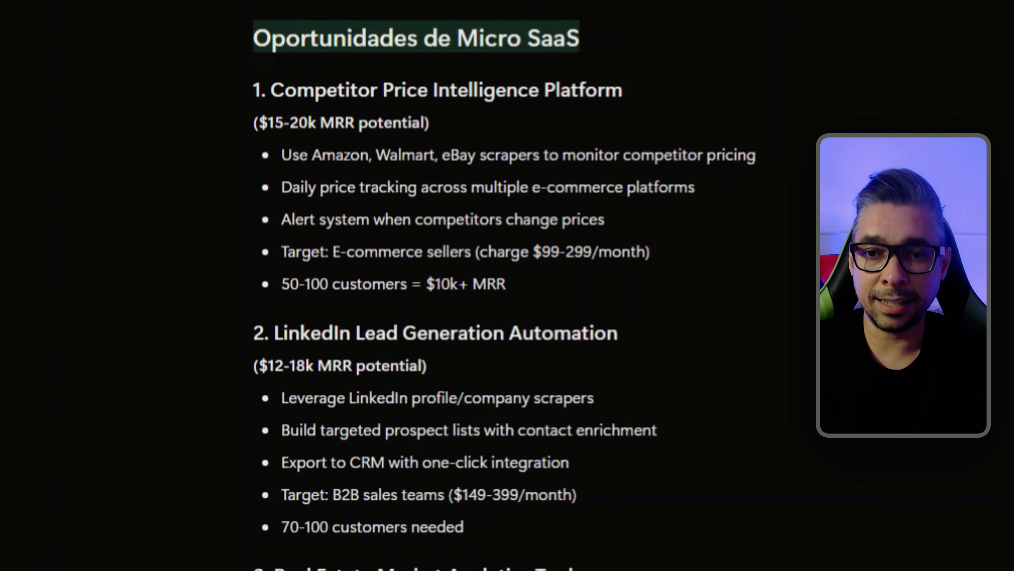
{"action": "left_click_drag", "start_coordinate": [356, 219], "coordinate": [606, 219]}
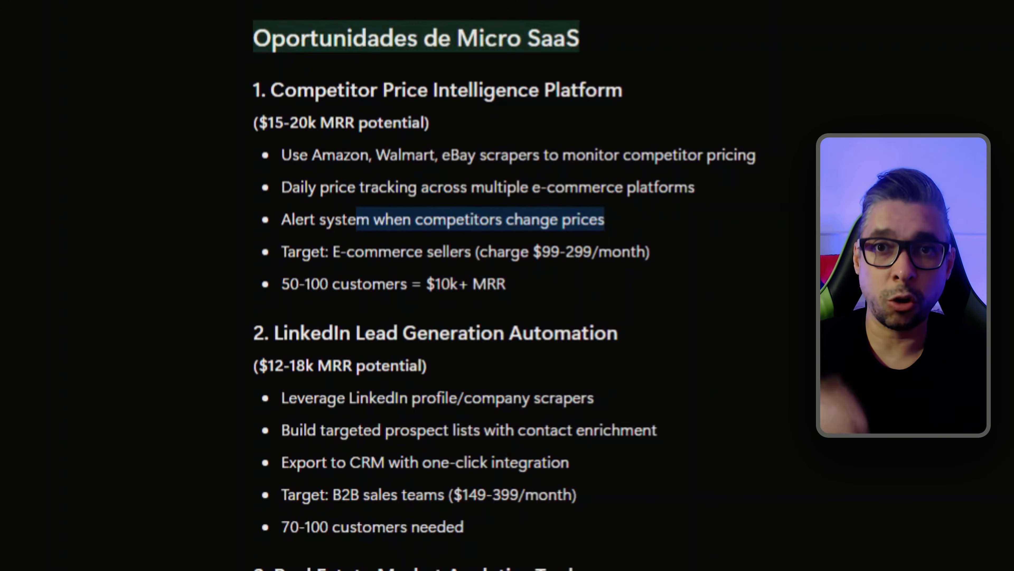